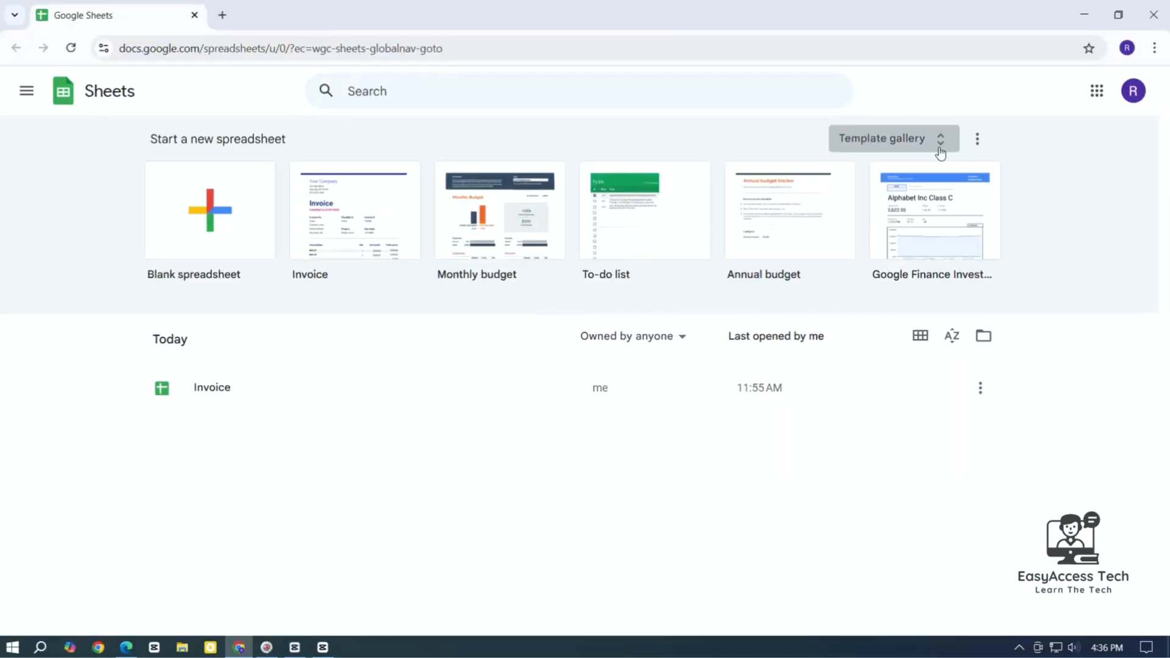
Expand the full template gallery and scroll down to the Work templates, where Invoice appears
{"action": "left_click", "coordinate": [940, 146]}
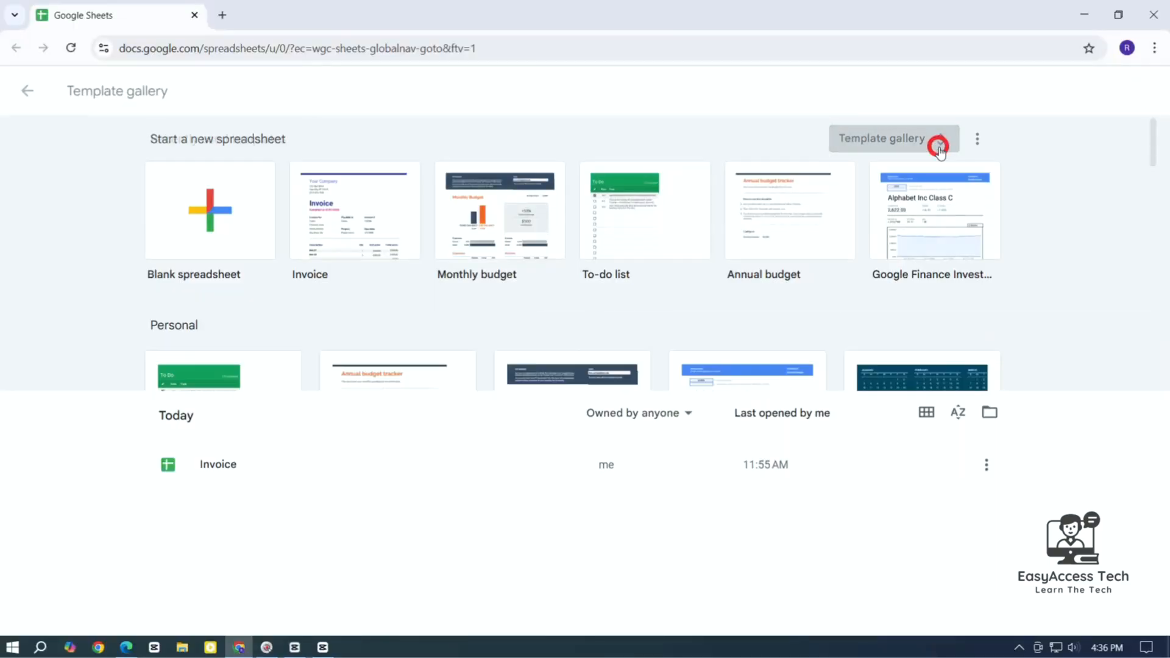
{"action": "scroll", "coordinate": [930, 311], "scroll_direction": "down", "scroll_amount": 2}
{"action": "scroll", "coordinate": [851, 292], "scroll_direction": "down", "scroll_amount": 7}
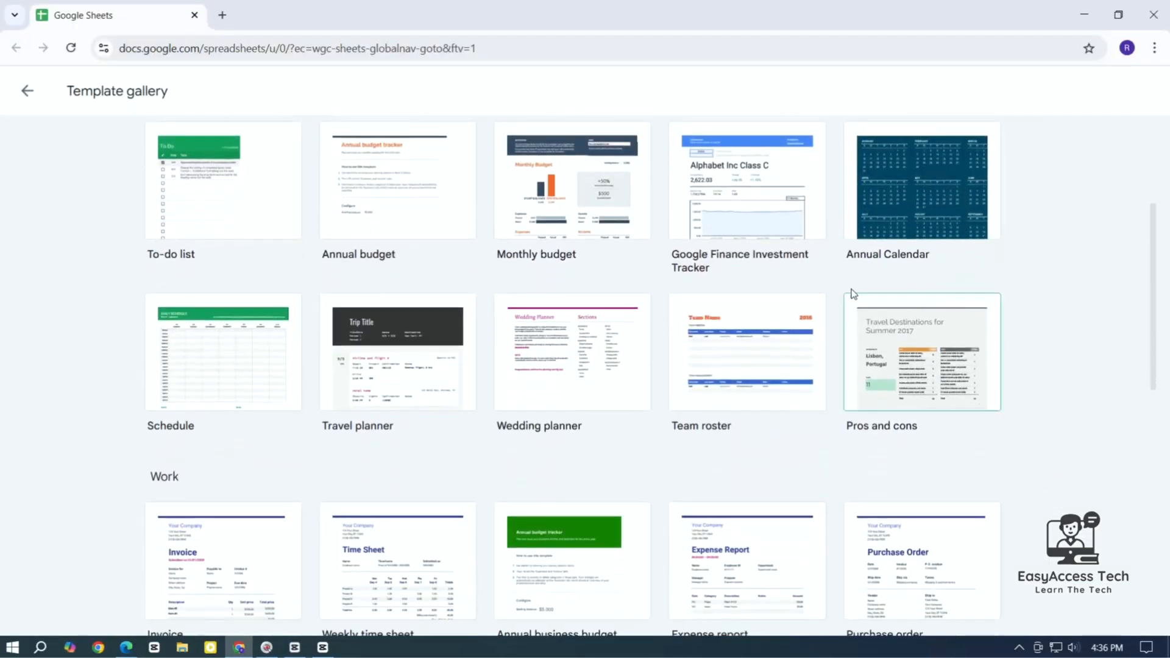
{"action": "scroll", "coordinate": [510, 457], "scroll_direction": "up", "scroll_amount": 8}
{"action": "scroll", "coordinate": [300, 294], "scroll_direction": "down", "scroll_amount": 7}
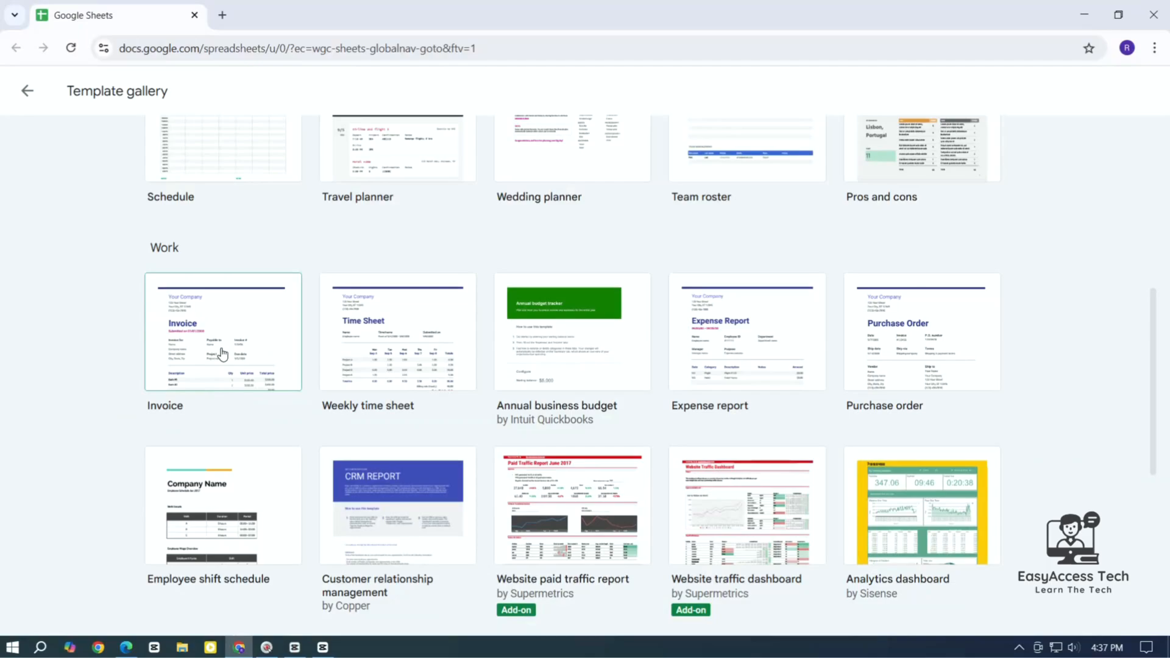
Start a new spreadsheet from the Invoice template and scroll through its placeholder details, items and totals
{"action": "left_click", "coordinate": [221, 354]}
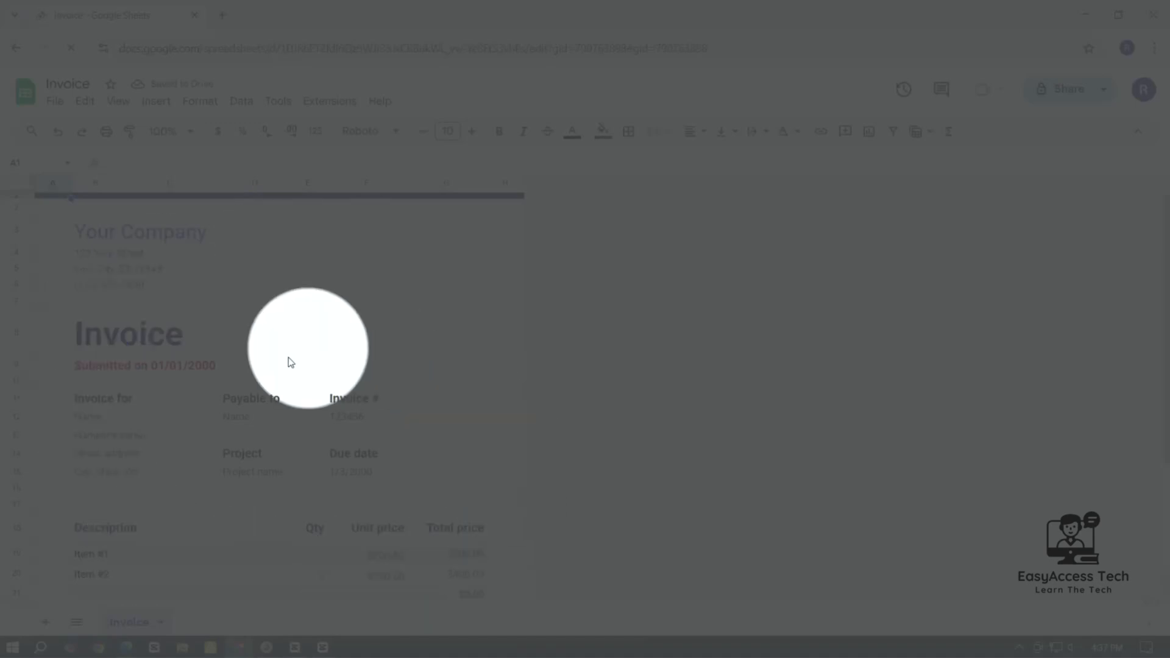
{"action": "scroll", "coordinate": [395, 339], "scroll_direction": "down", "scroll_amount": 3}
{"action": "scroll", "coordinate": [426, 426], "scroll_direction": "up", "scroll_amount": 3}
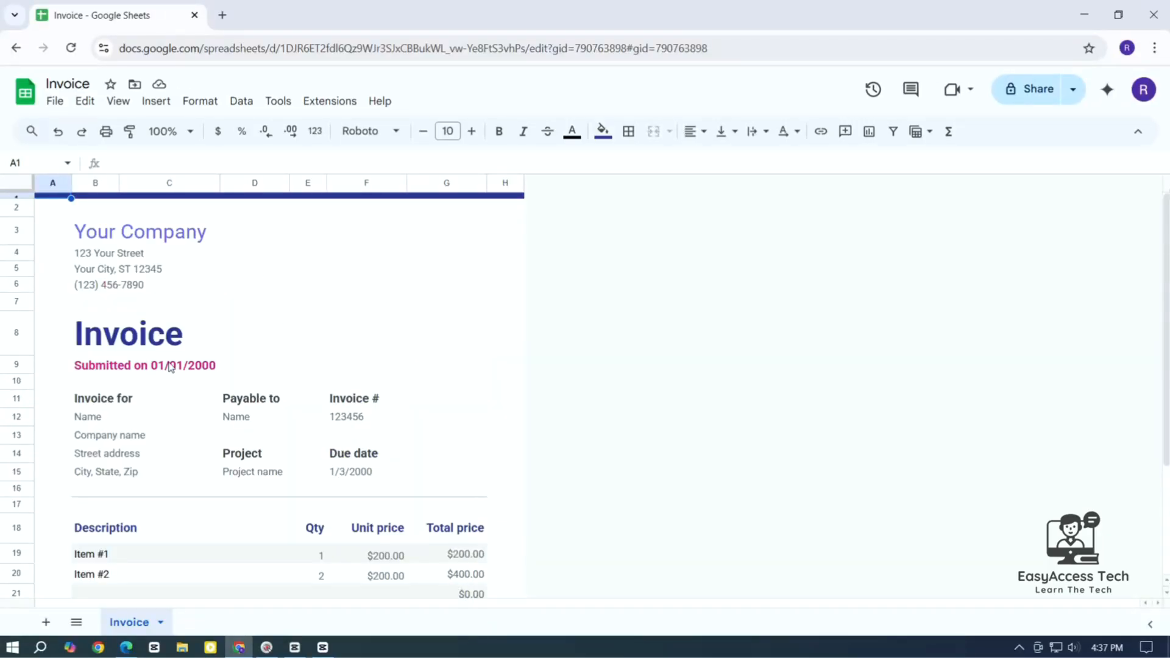
{"action": "scroll", "coordinate": [302, 342], "scroll_direction": "down", "scroll_amount": 3}
{"action": "scroll", "coordinate": [351, 530], "scroll_direction": "up", "scroll_amount": 3}
{"action": "scroll", "coordinate": [308, 334], "scroll_direction": "down", "scroll_amount": 3}
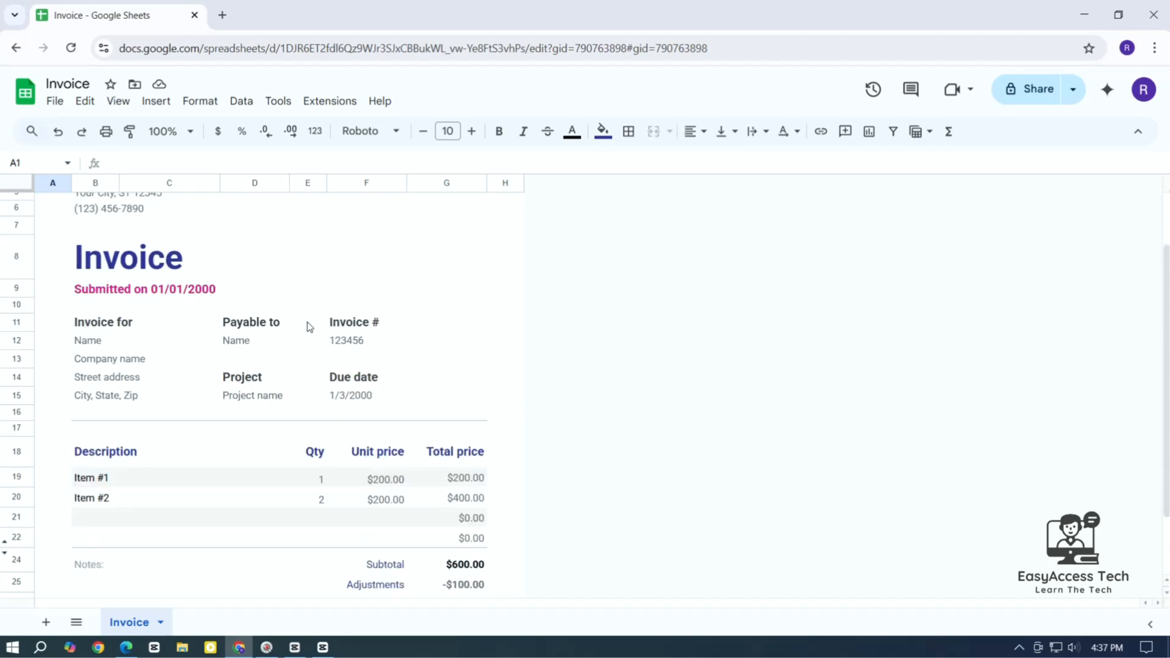
{"action": "scroll", "coordinate": [292, 323], "scroll_direction": "up", "scroll_amount": 3}
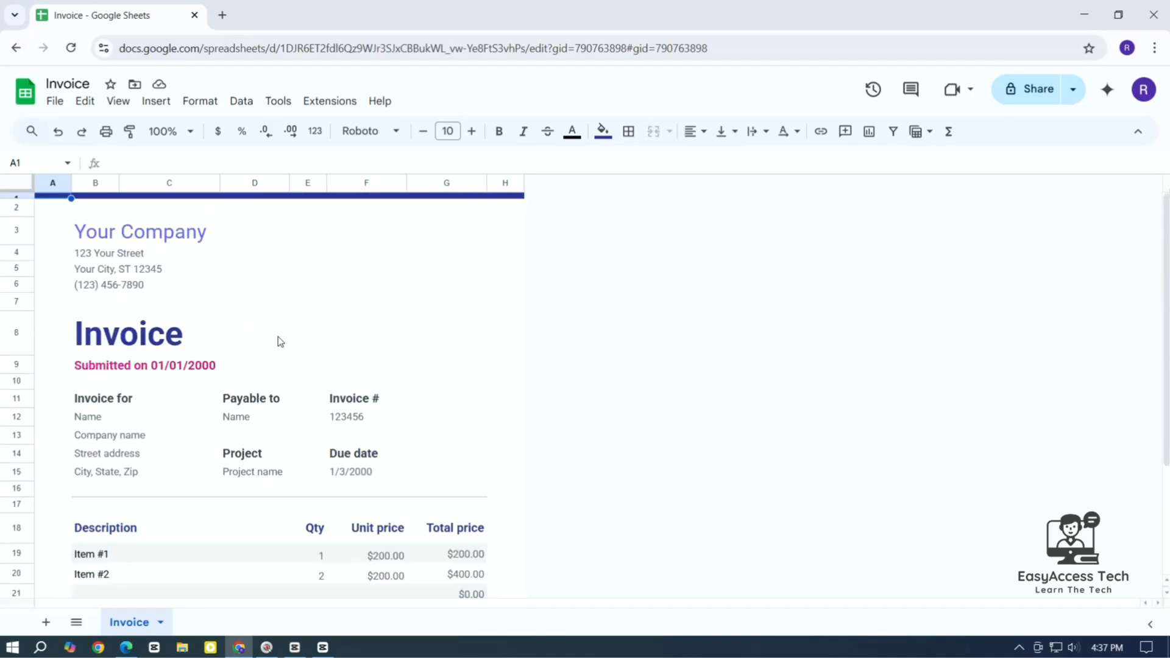
Replace the Your Company placeholder in B3 with Alexander Shop
{"action": "left_click", "coordinate": [239, 281]}
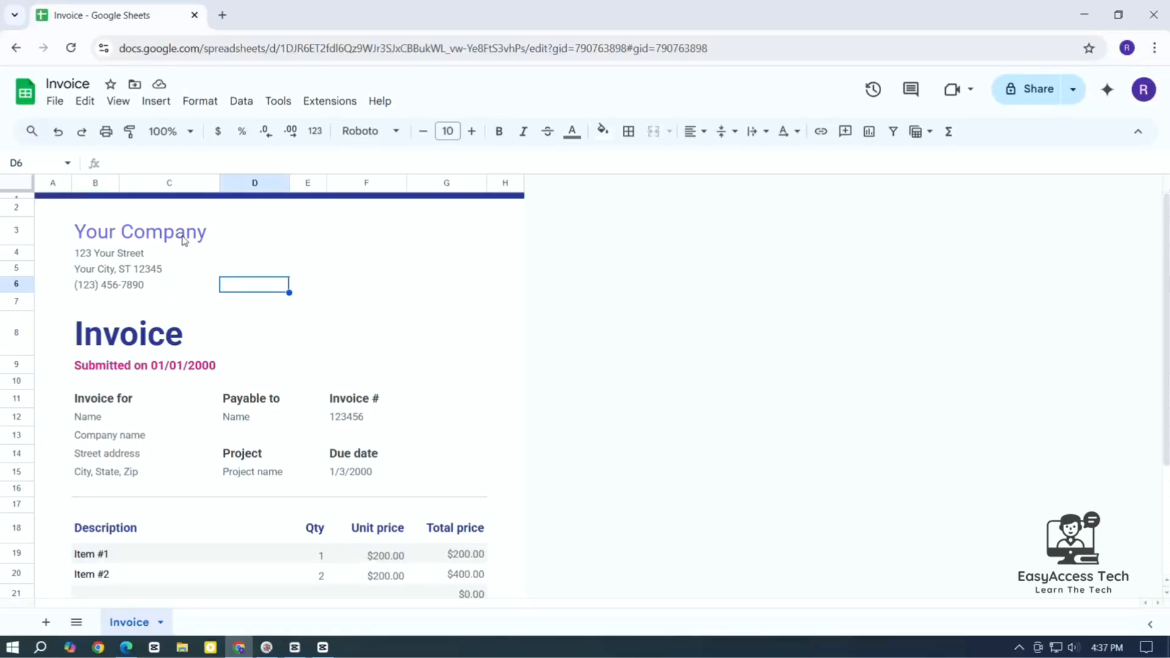
{"action": "left_click", "coordinate": [182, 240]}
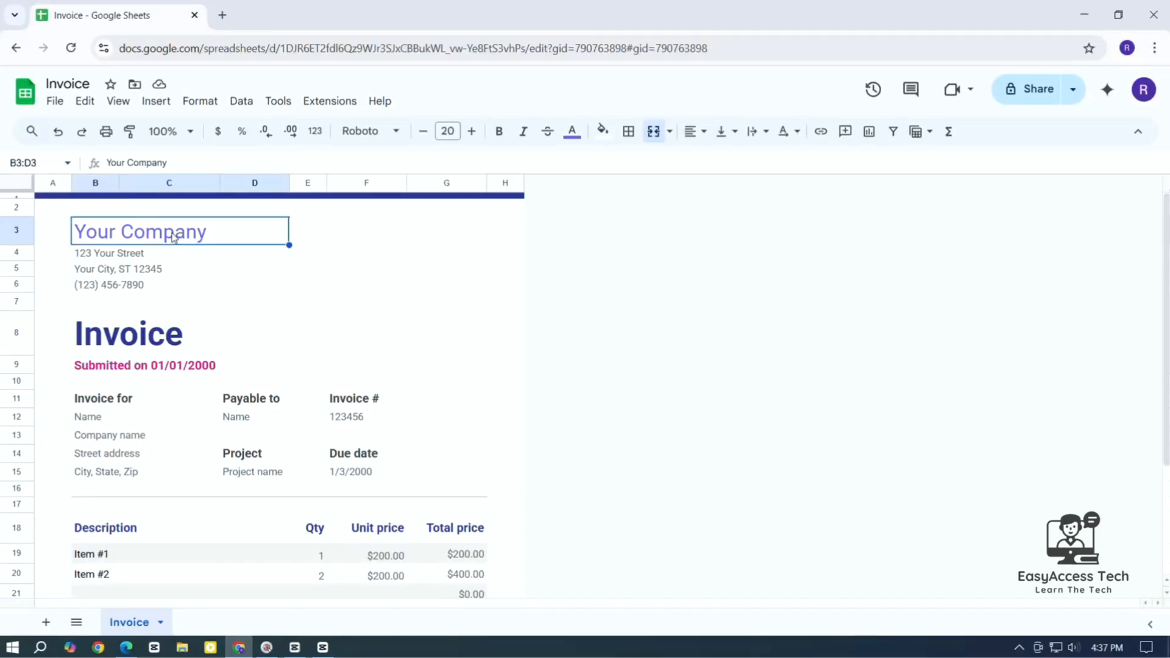
{"action": "double_click", "coordinate": [170, 230]}
{"action": "key", "text": "ctrl+a"}
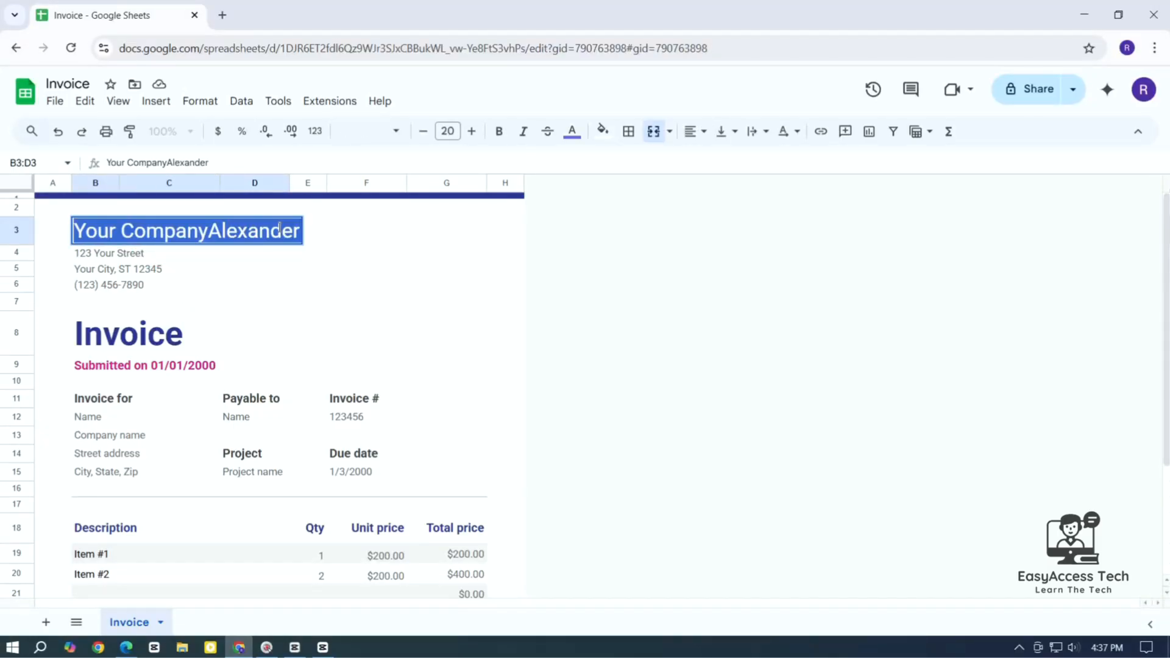
{"action": "type", "text": "Ale"}
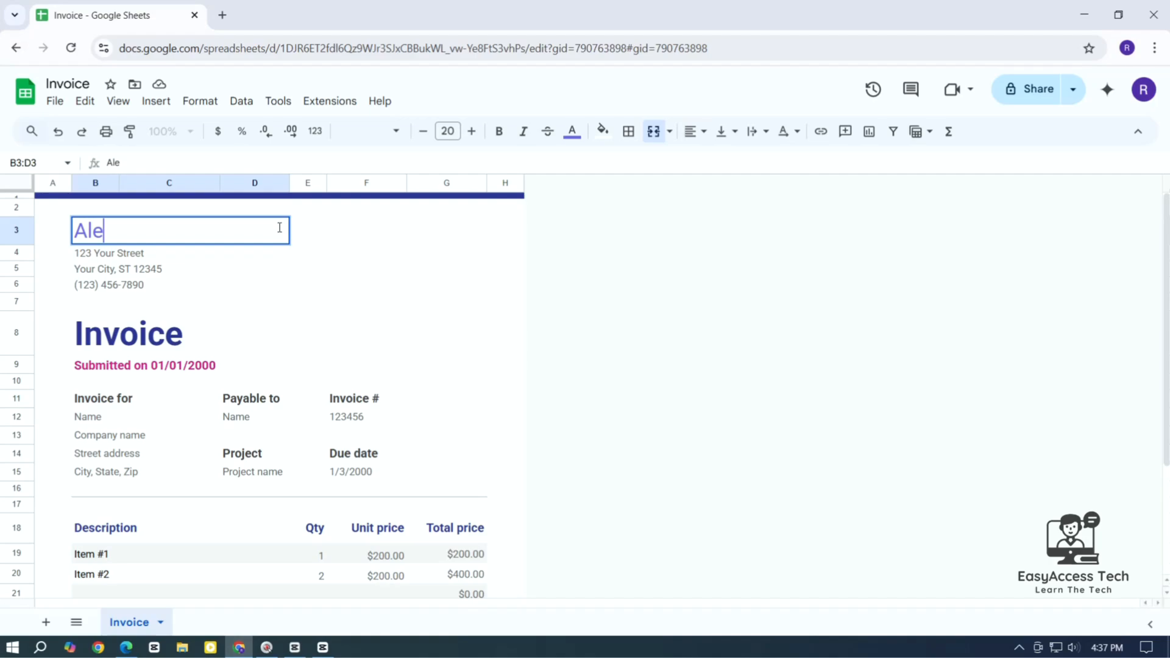
{"action": "type", "text": "xander"}
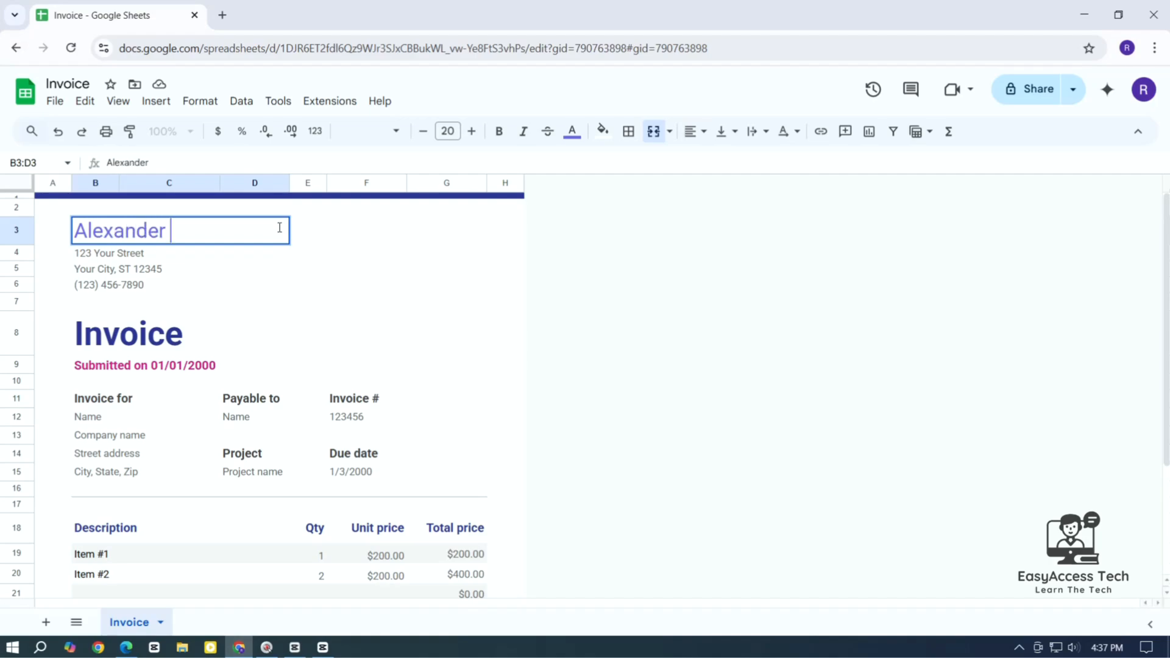
{"action": "type", "text": " Shop"}
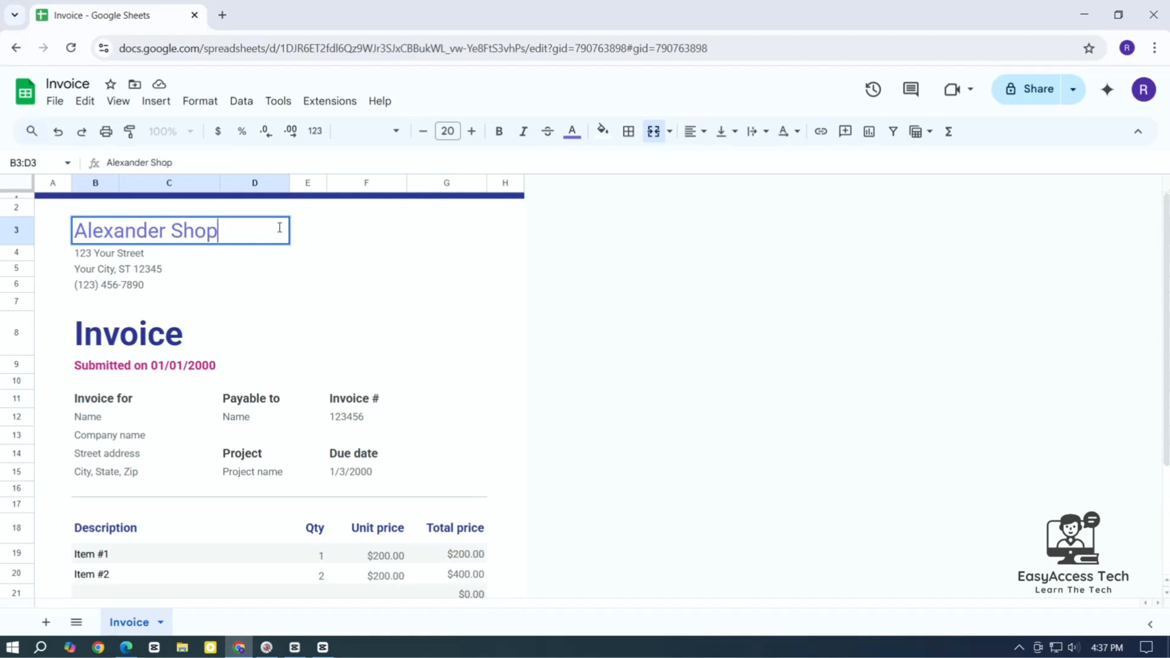
{"action": "left_click", "coordinate": [135, 255]}
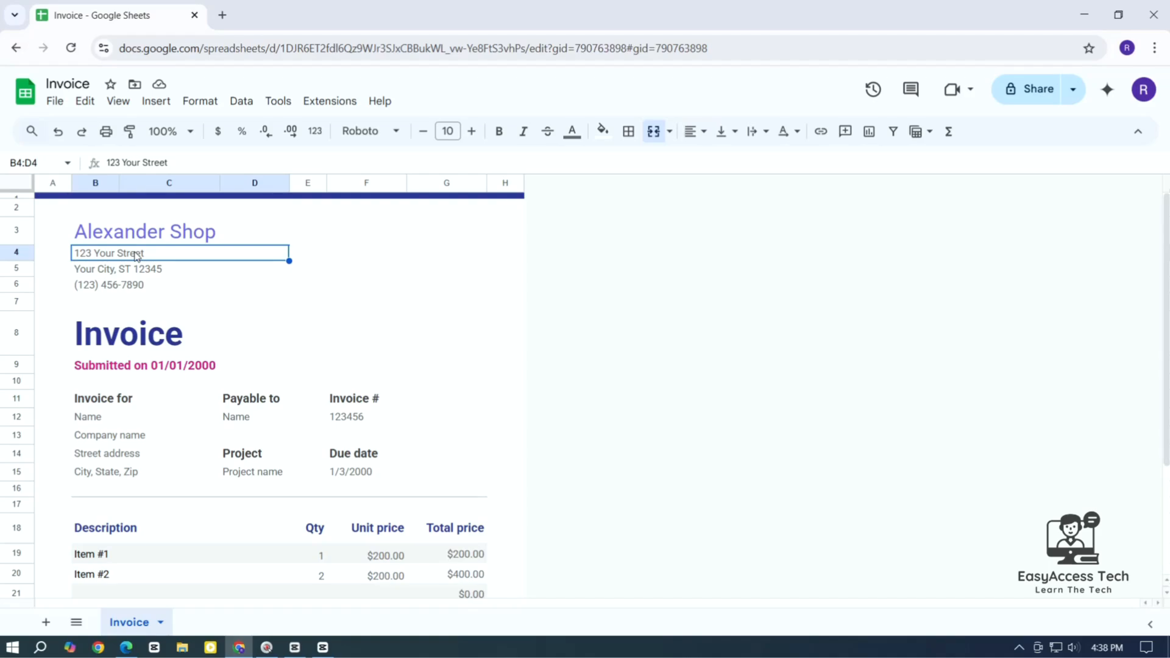
Shrink the Invoice title cell B8 from font size 34 to 25
{"action": "key", "text": "Down"}
{"action": "key", "text": "Down"}
{"action": "key", "text": "Down"}
{"action": "key", "text": "Up"}
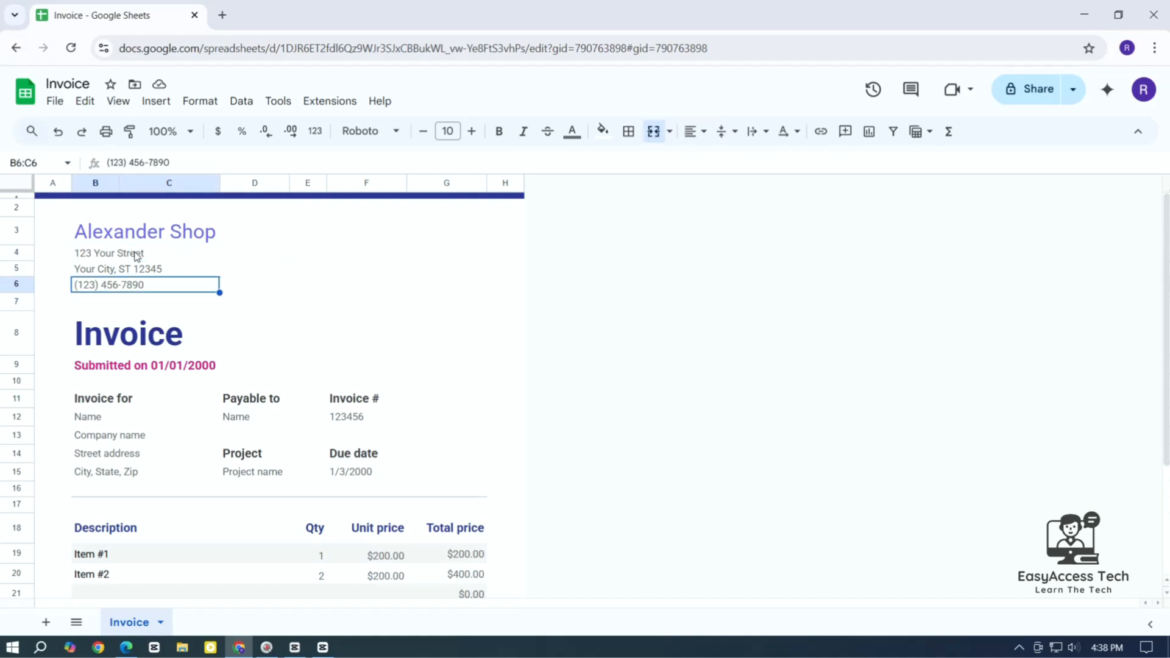
{"action": "key", "text": "Down"}
{"action": "key", "text": "Down"}
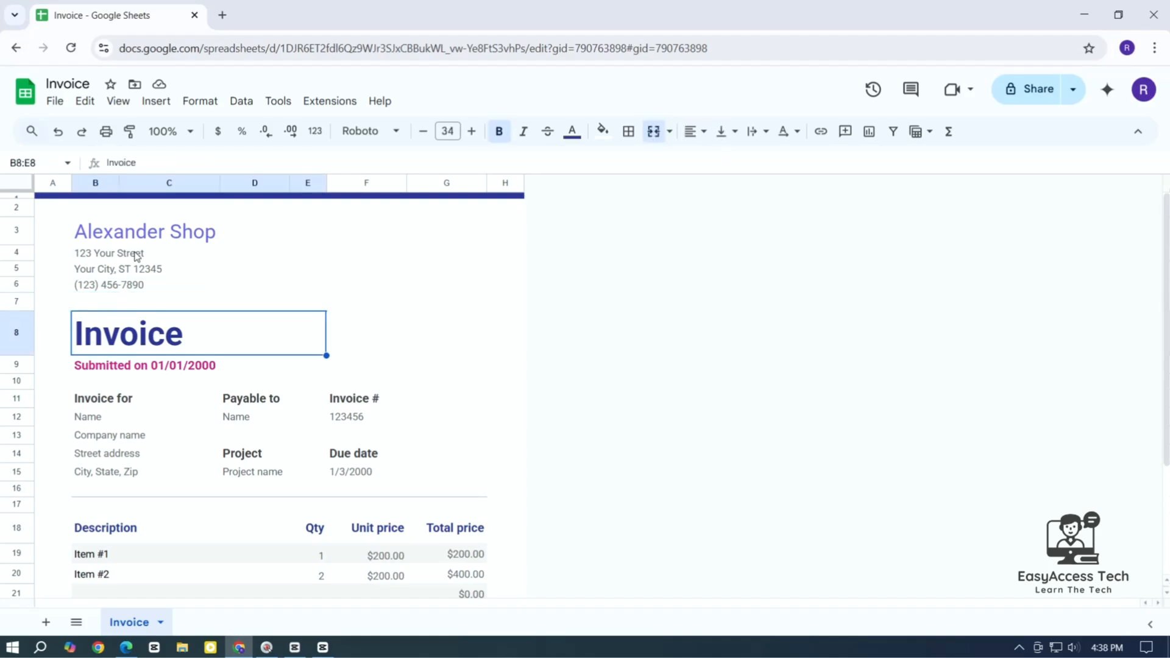
{"action": "left_click", "coordinate": [226, 340]}
{"action": "left_click", "coordinate": [422, 132]}
{"action": "left_click", "coordinate": [423, 131]}
{"action": "left_click", "coordinate": [423, 131]}
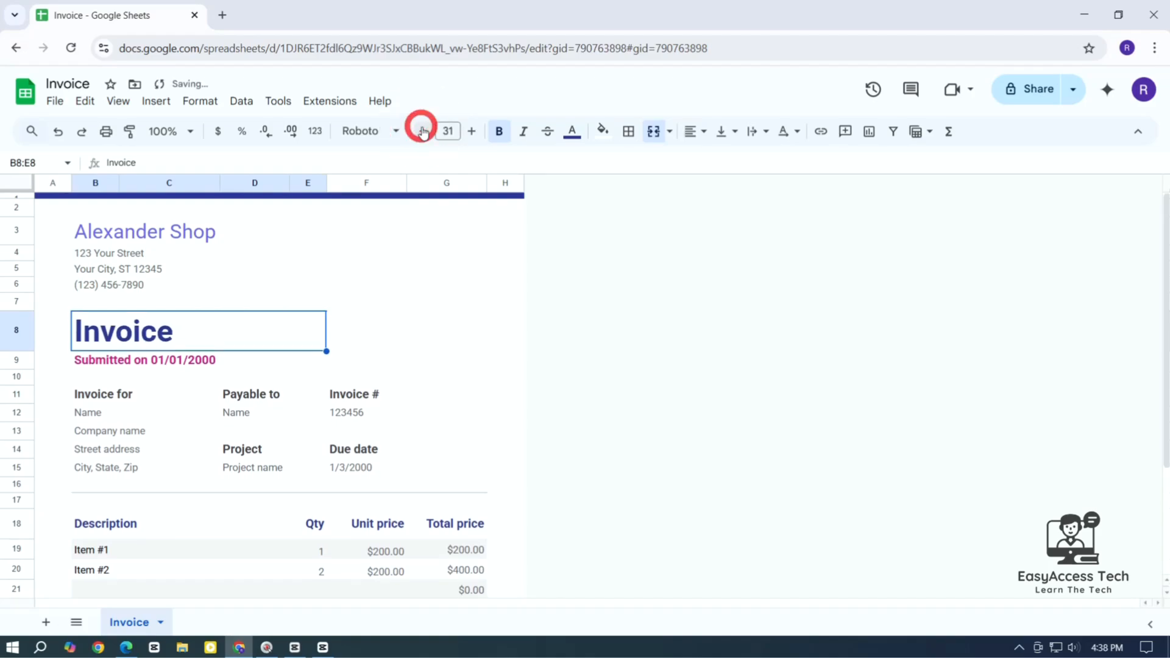
{"action": "left_click", "coordinate": [422, 132]}
{"action": "left_click", "coordinate": [423, 131]}
{"action": "left_click", "coordinate": [422, 132]}
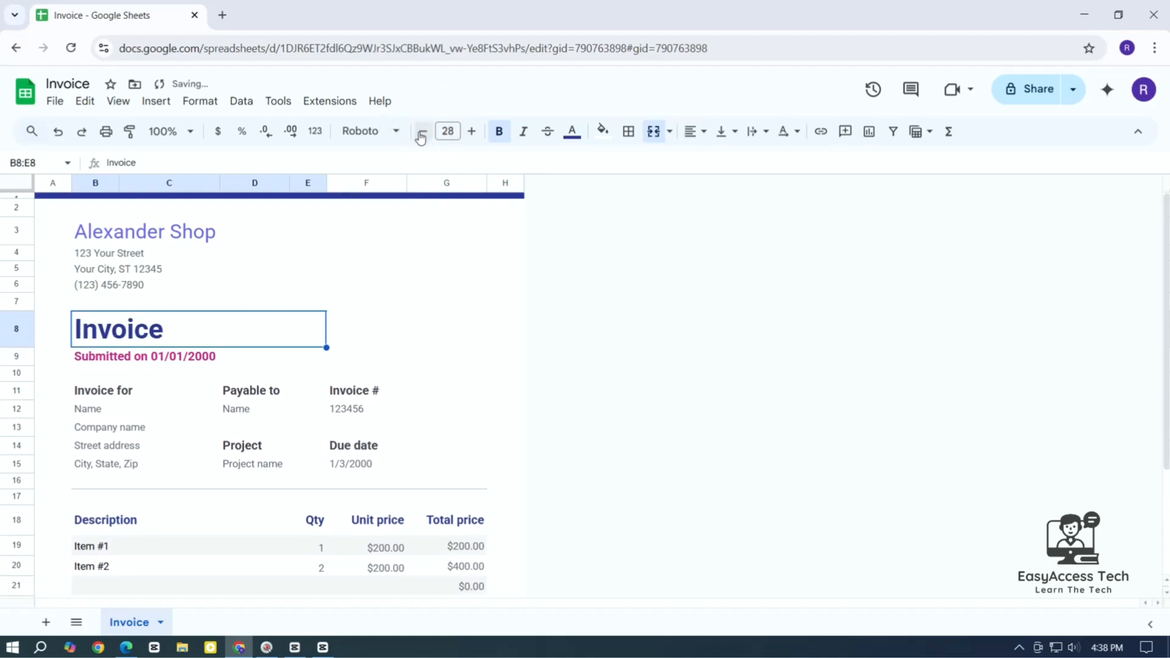
{"action": "left_click", "coordinate": [422, 131]}
{"action": "left_click", "coordinate": [422, 132]}
{"action": "left_click", "coordinate": [422, 132]}
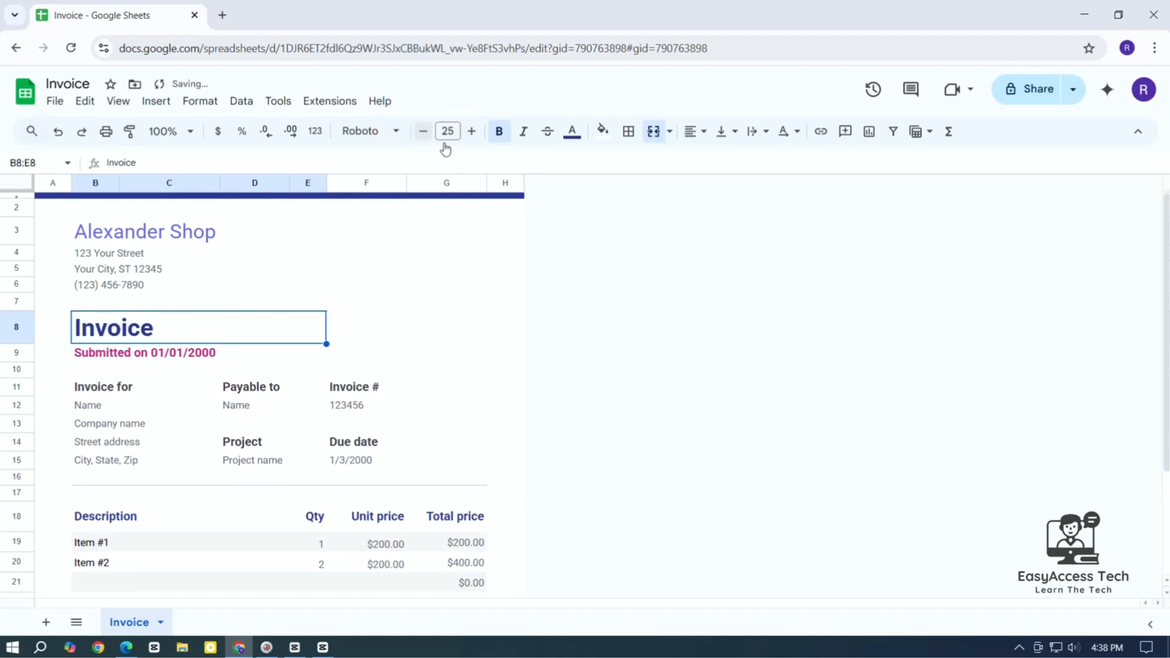
{"action": "left_click", "coordinate": [180, 355]}
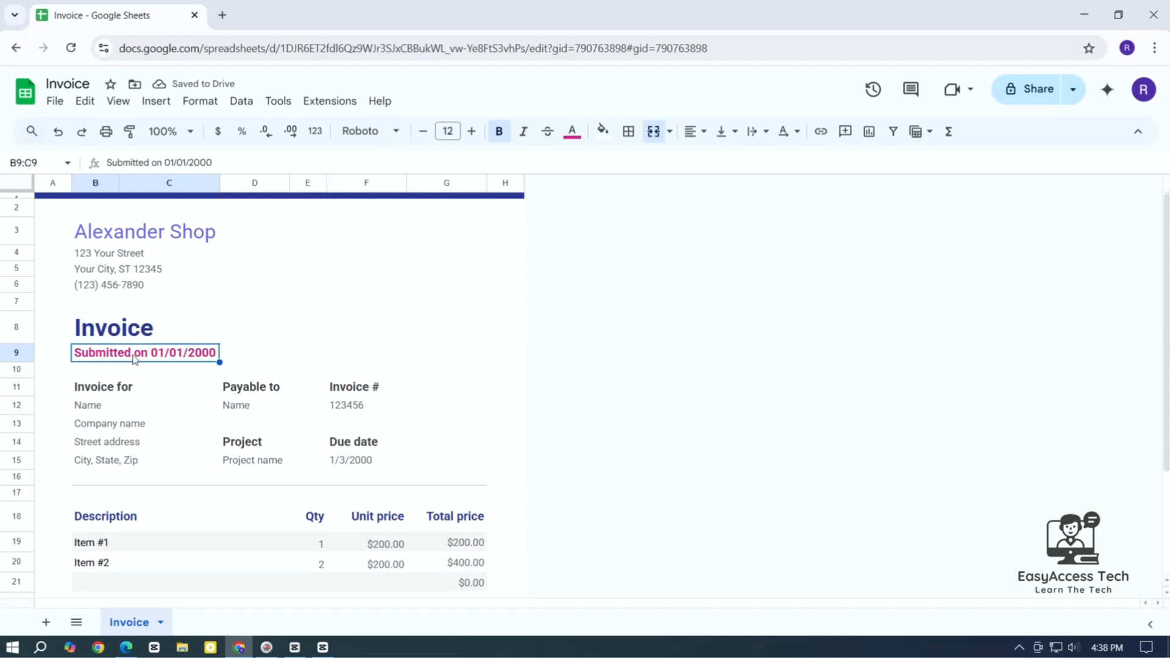
{"action": "key", "text": "Delete"}
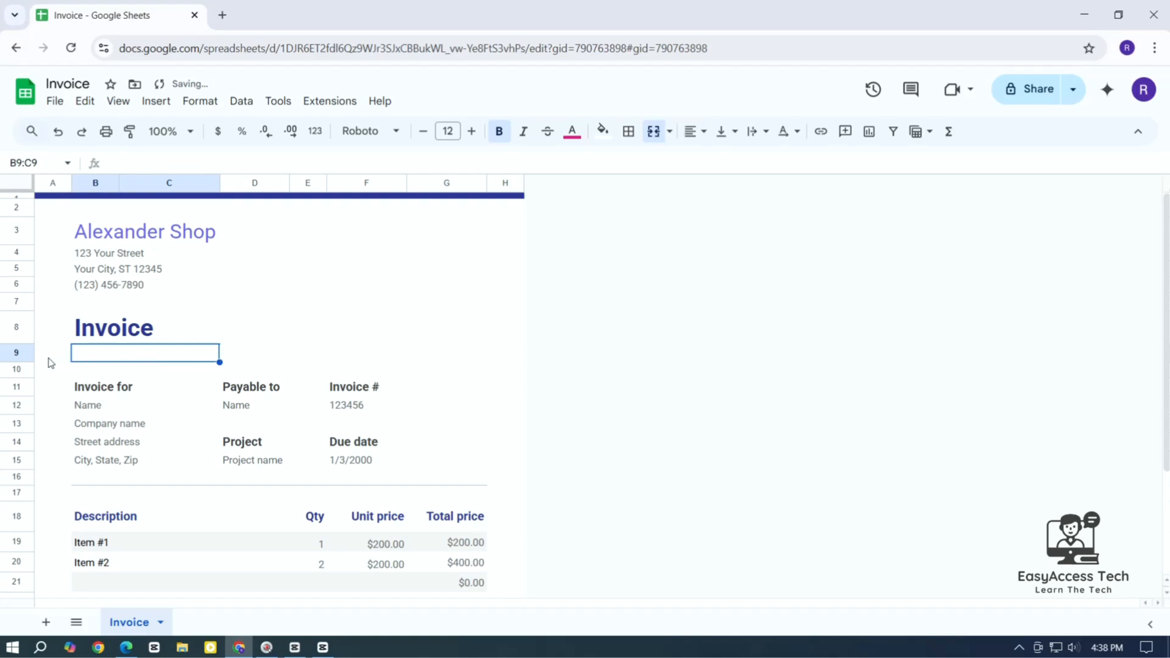
{"action": "left_click", "coordinate": [28, 353]}
{"action": "left_click", "coordinate": [556, 355]}
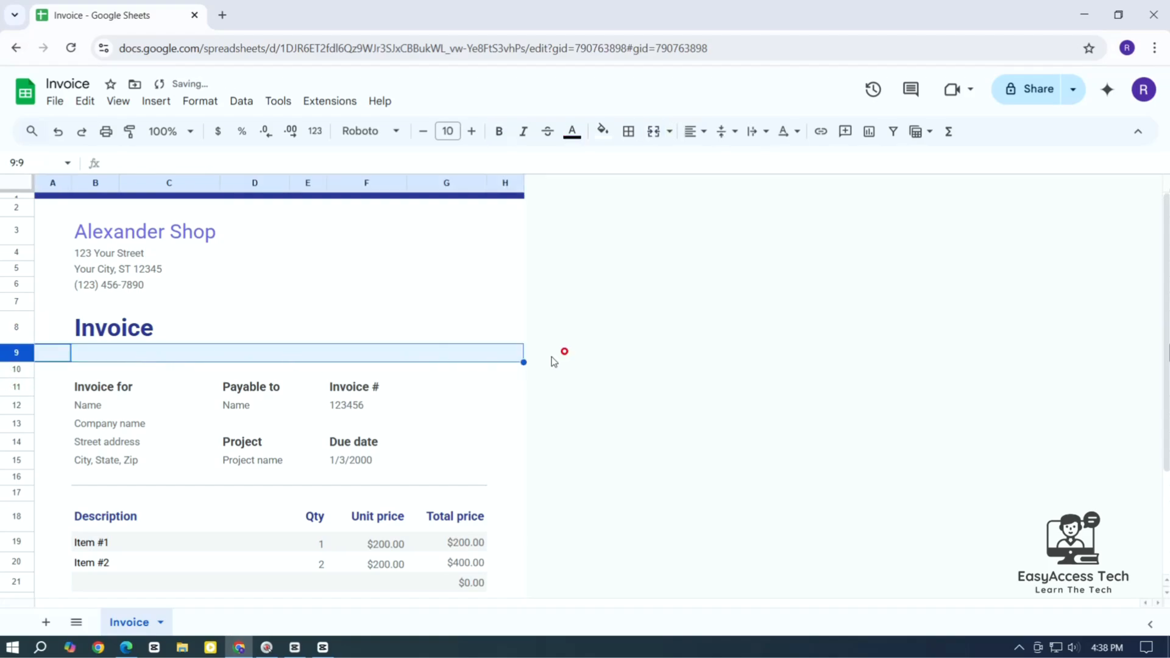
{"action": "left_click", "coordinate": [125, 359]}
{"action": "scroll", "coordinate": [177, 365], "scroll_direction": "down", "scroll_amount": 2}
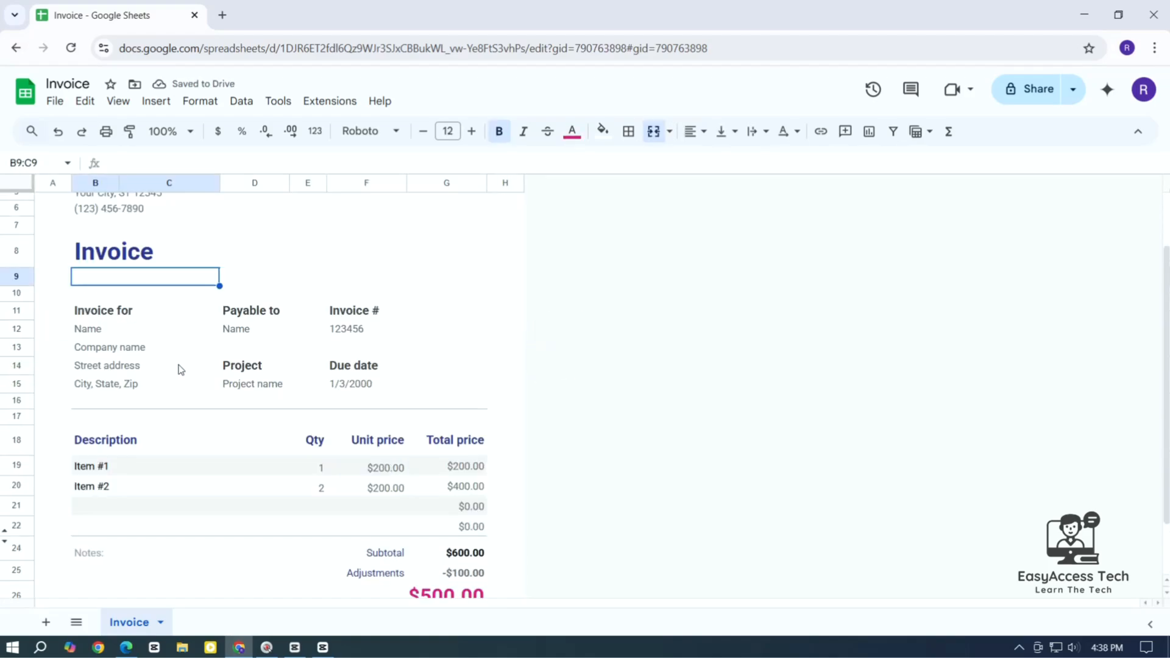
{"action": "scroll", "coordinate": [181, 369], "scroll_direction": "up", "scroll_amount": 2}
{"action": "key", "text": "Down"}
{"action": "key", "text": "Down"}
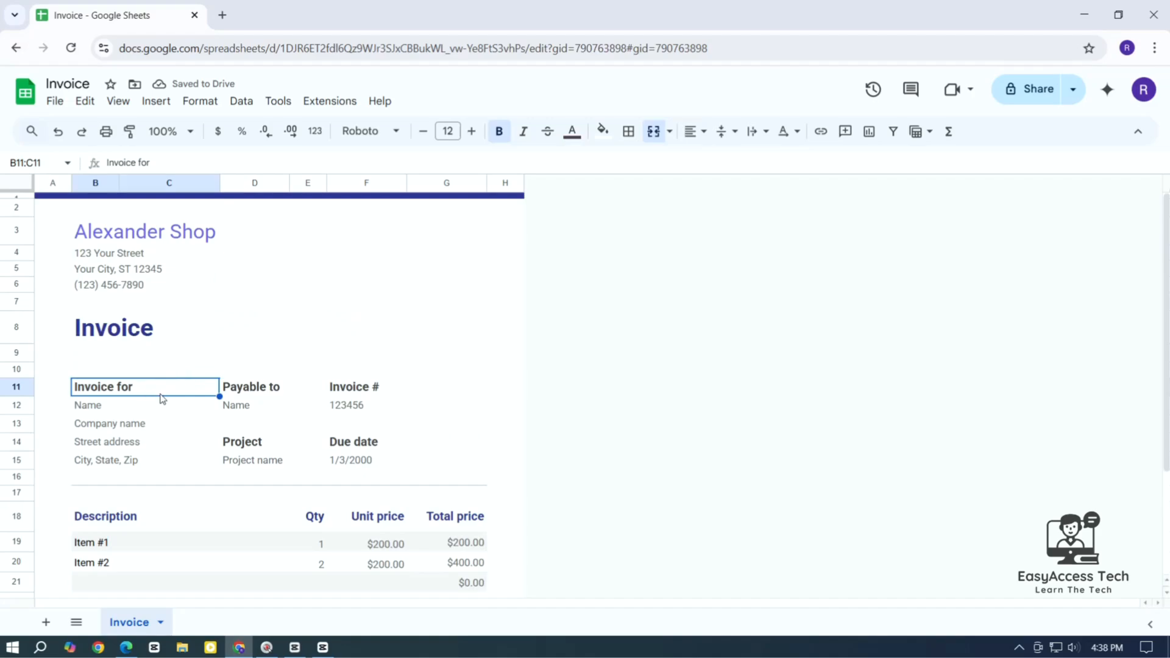
{"action": "key", "text": "Down"}
{"action": "key", "text": "Right"}
Overwrite the word Name in D12 under Payable to with the payee's name
{"action": "left_click", "coordinate": [243, 406]}
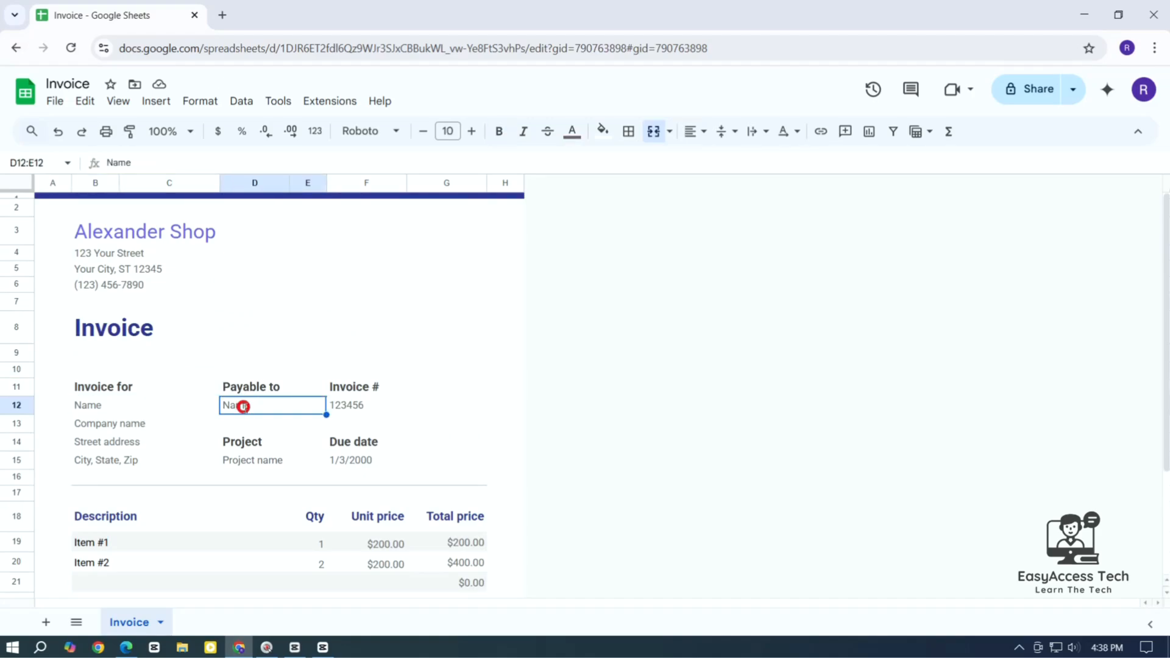
{"action": "double_click", "coordinate": [244, 407]}
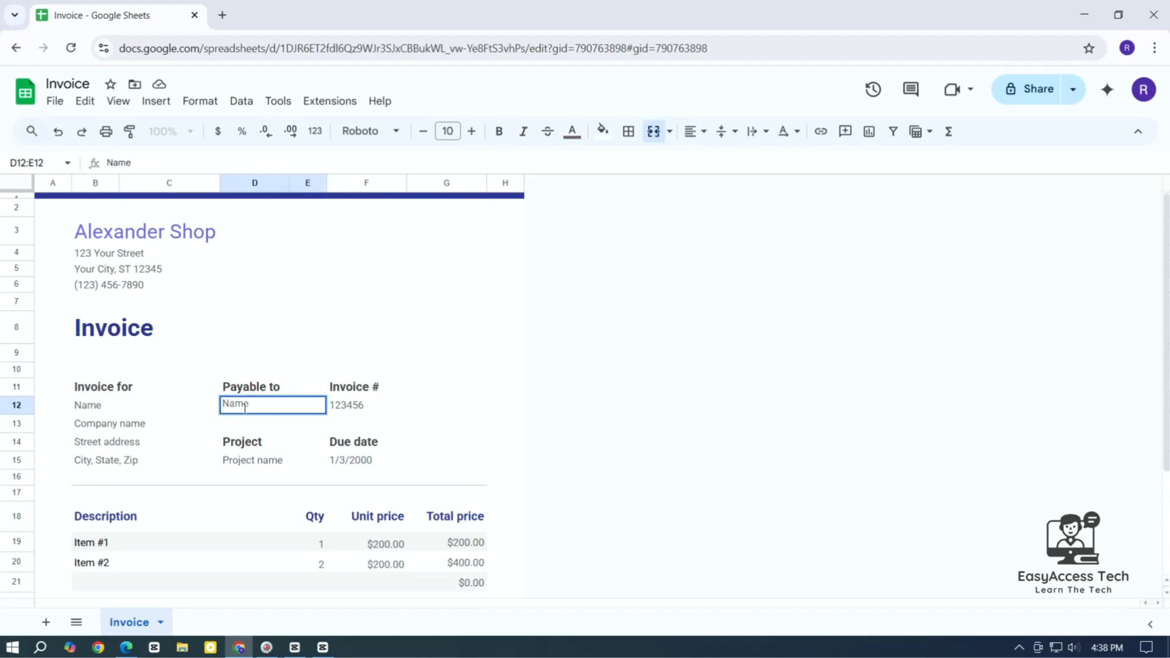
{"action": "double_click", "coordinate": [244, 407]}
{"action": "left_click", "coordinate": [368, 409]}
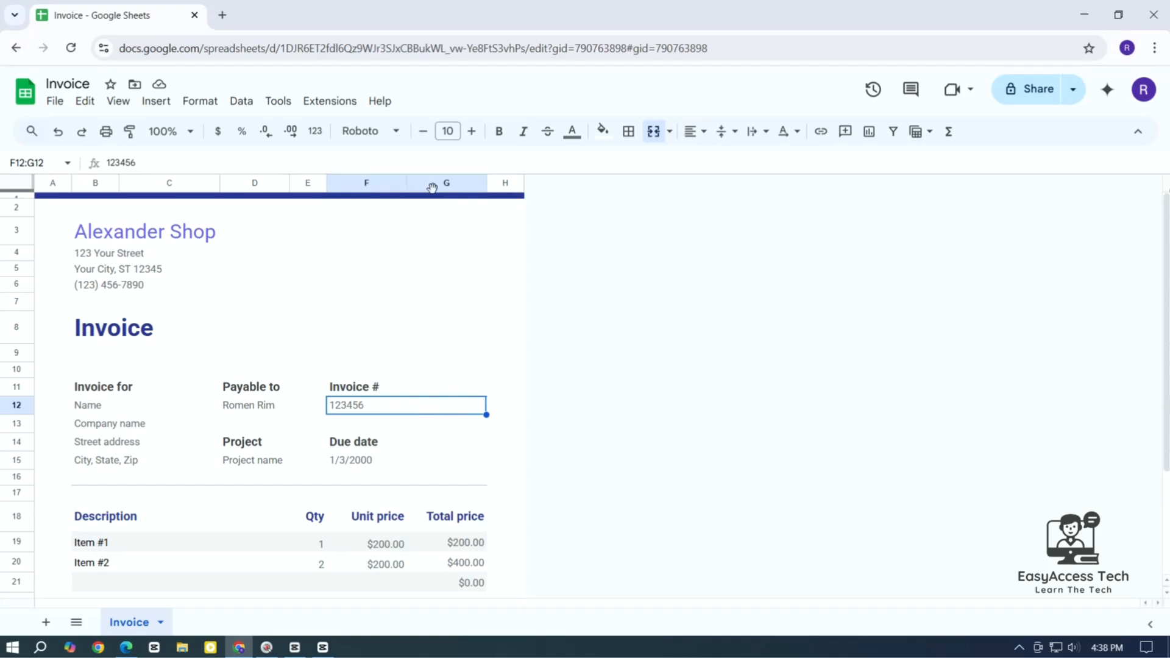
Unmerge the invoice number cells F12:G12 and the Invoice # label cells F11:G11
{"action": "left_click", "coordinate": [653, 131]}
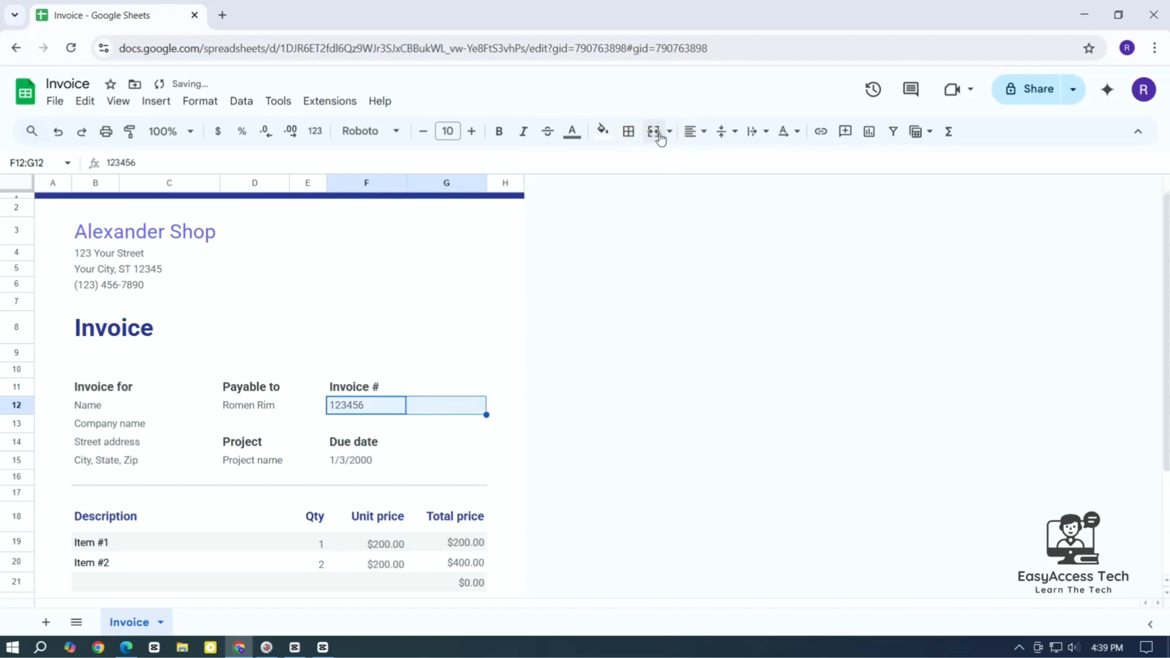
{"action": "left_click", "coordinate": [375, 410]}
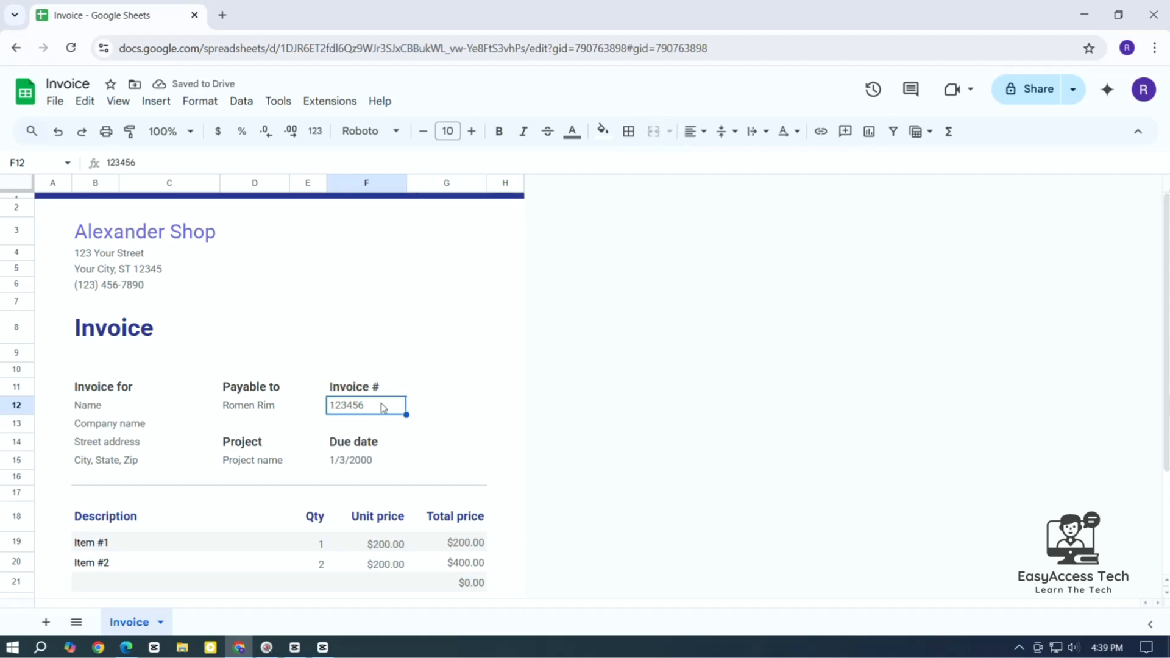
{"action": "key", "text": "ctrl+c"}
{"action": "key", "text": "Up"}
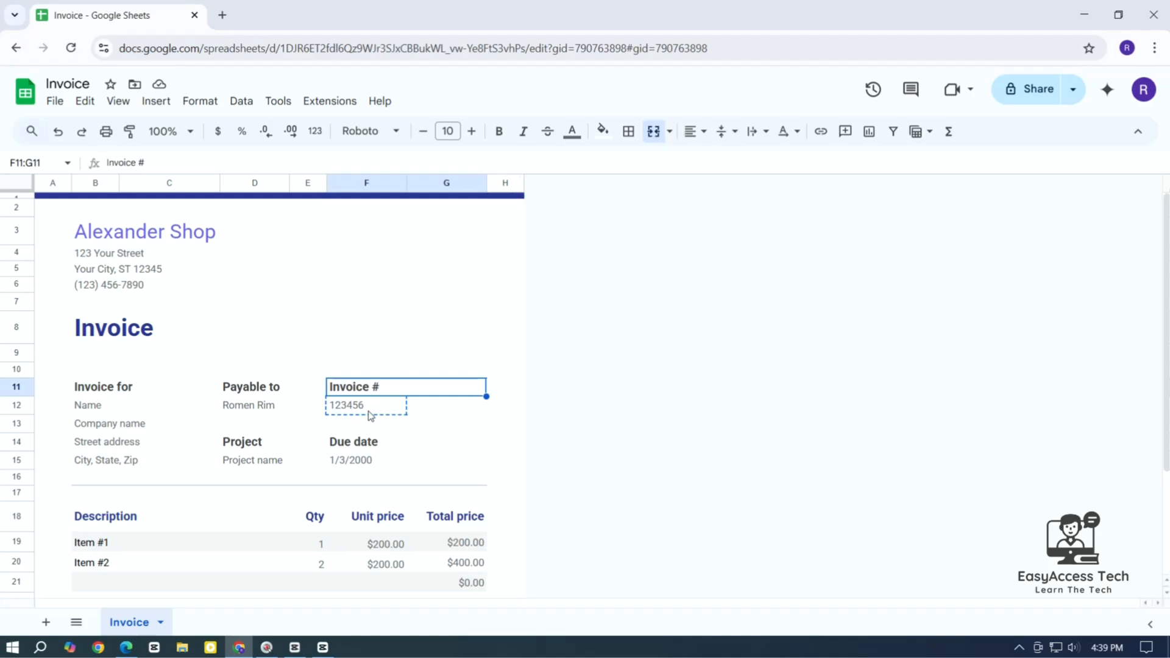
{"action": "left_click", "coordinate": [421, 389]}
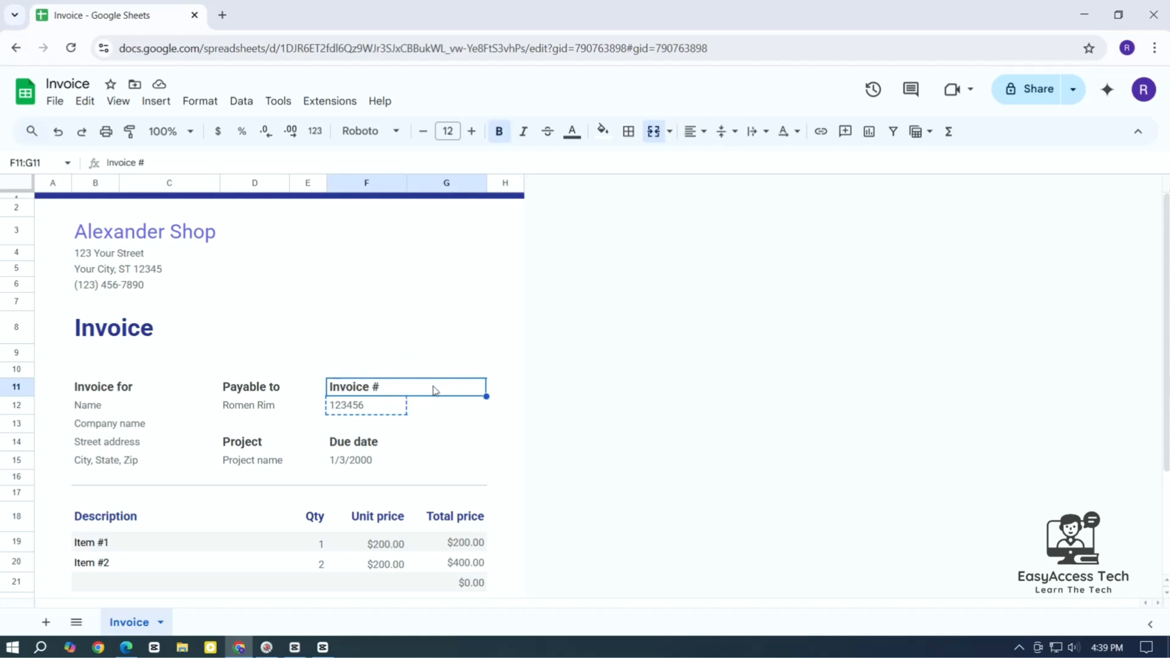
{"action": "left_click", "coordinate": [658, 140]}
Move the invoice number 123456 from F12 up into G11 beside the Invoice # label
{"action": "left_click", "coordinate": [341, 406]}
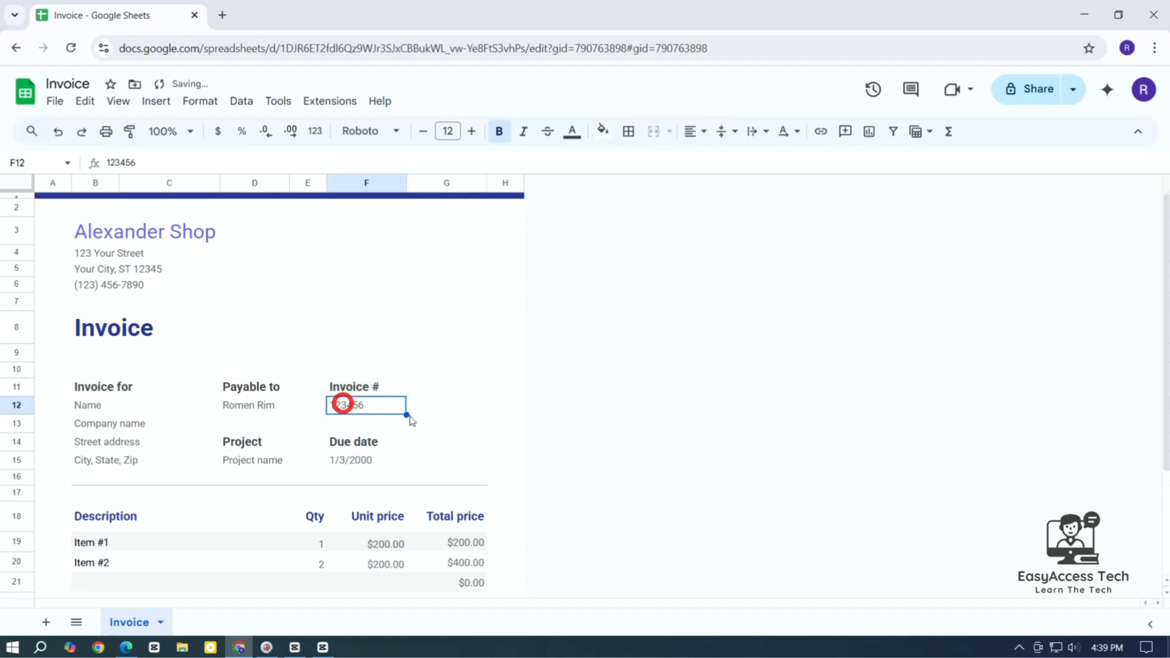
{"action": "key", "text": "ctrl+c"}
{"action": "key", "text": "Right"}
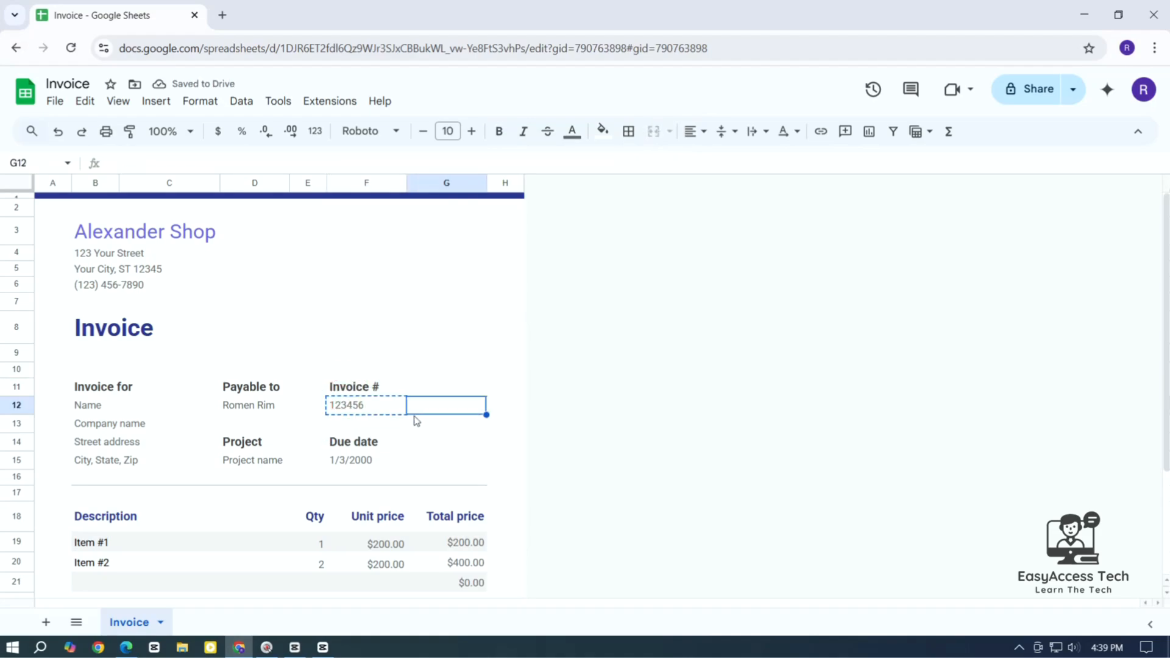
{"action": "key", "text": "Up"}
{"action": "key", "text": "ctrl+v"}
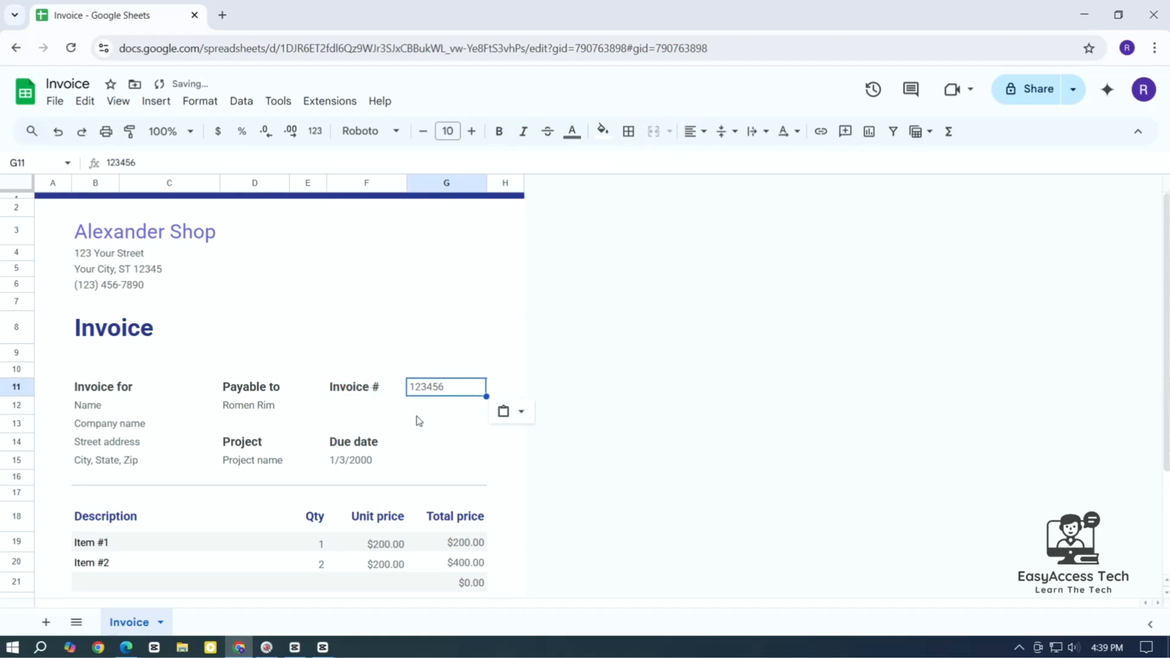
{"action": "left_click", "coordinate": [448, 360]}
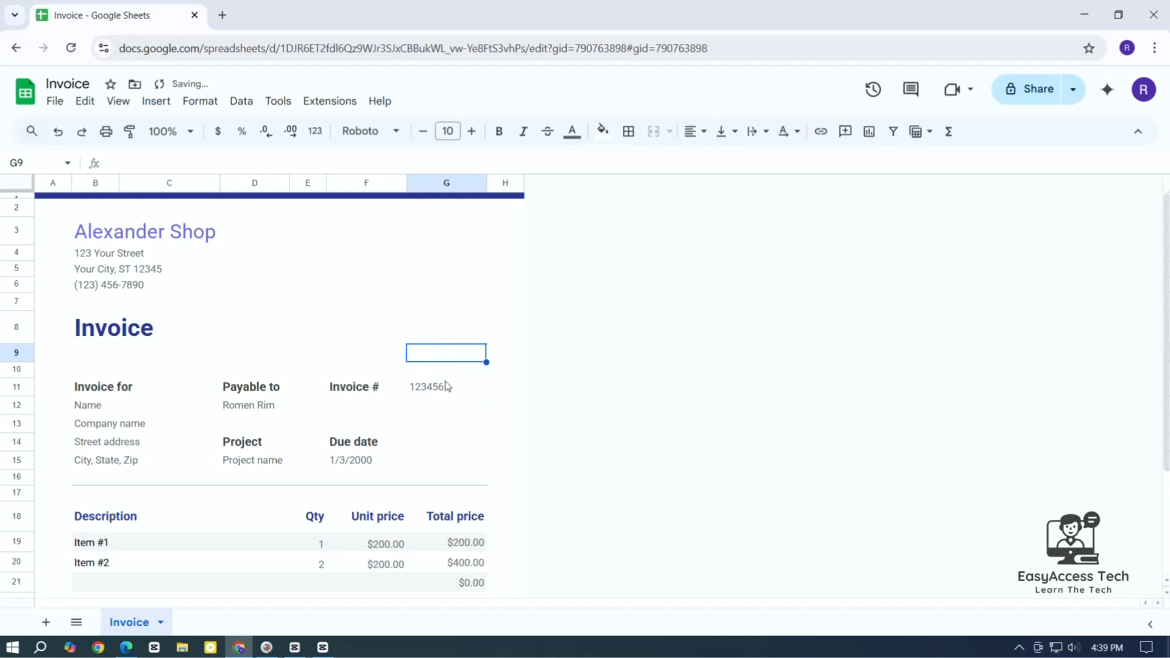
Enter Alexander LTD in the company cell D13 under Payable to
{"action": "left_click", "coordinate": [142, 428]}
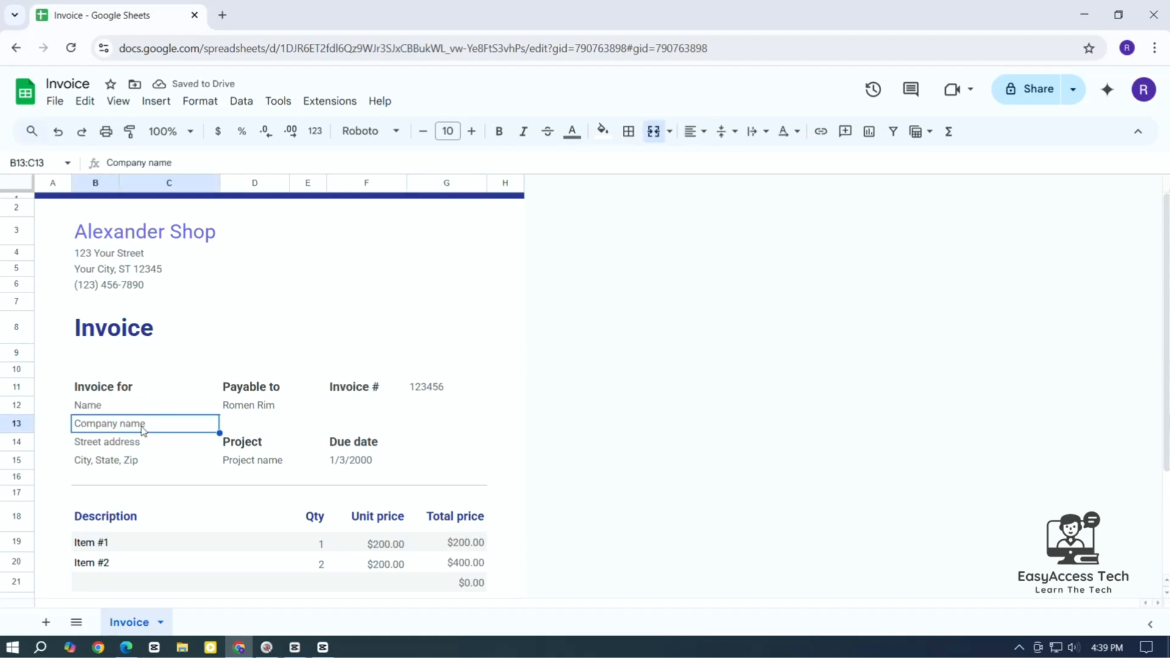
{"action": "left_click", "coordinate": [256, 427]}
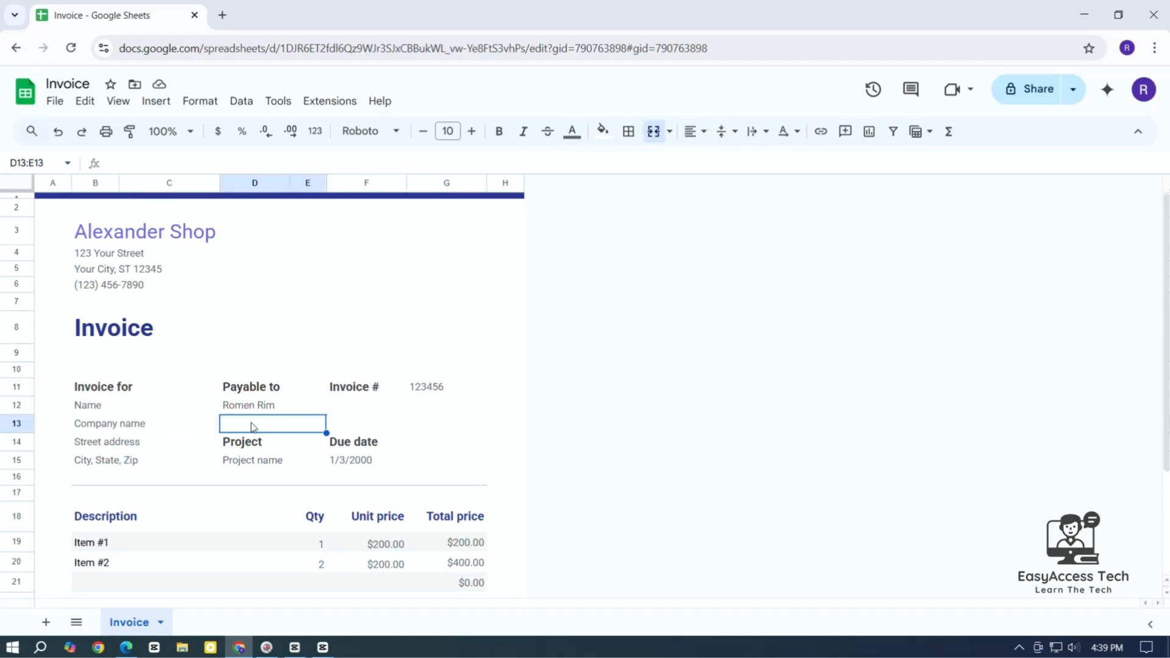
{"action": "type", "text": "Alex"}
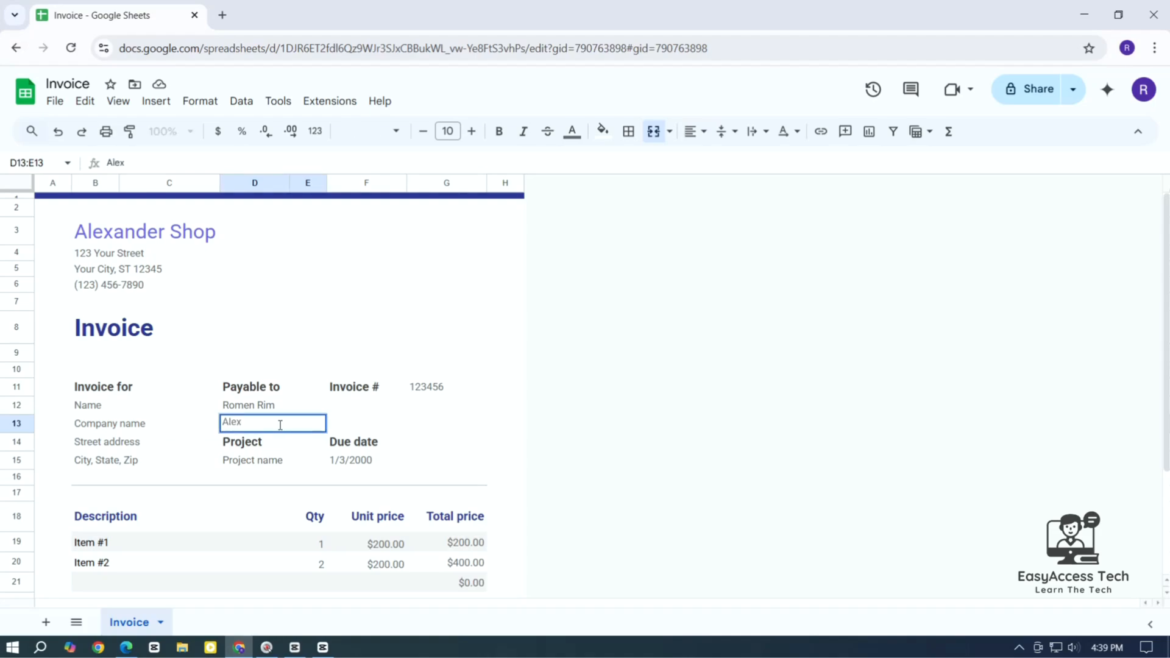
{"action": "type", "text": "ander LTD"}
{"action": "key", "text": "Return"}
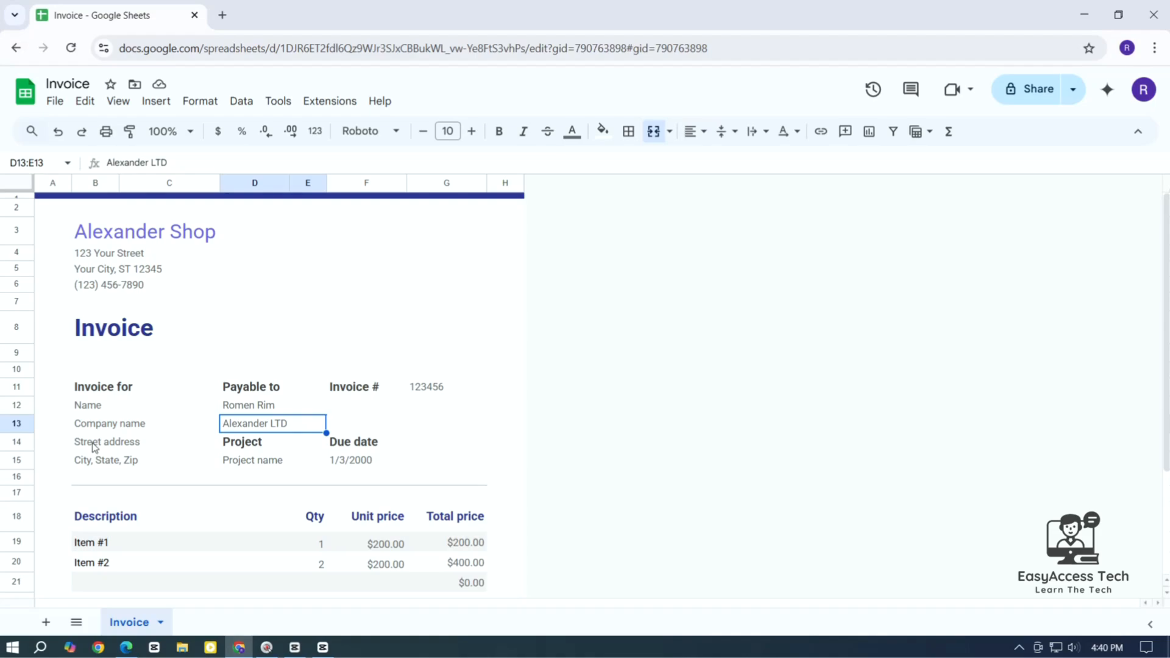
{"action": "left_click", "coordinate": [113, 430]}
{"action": "left_click", "coordinate": [114, 465]}
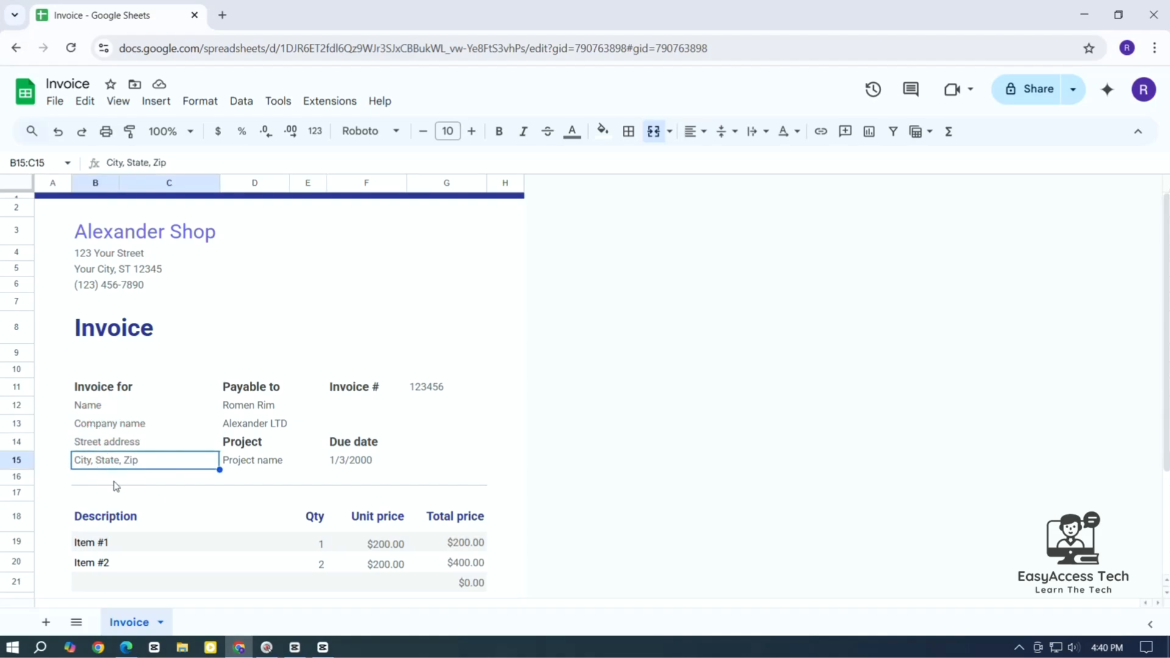
Create an Item #3 row by filling down from the Item #2 description
{"action": "left_click", "coordinate": [139, 542]}
{"action": "scroll", "coordinate": [138, 542], "scroll_direction": "down", "scroll_amount": 3}
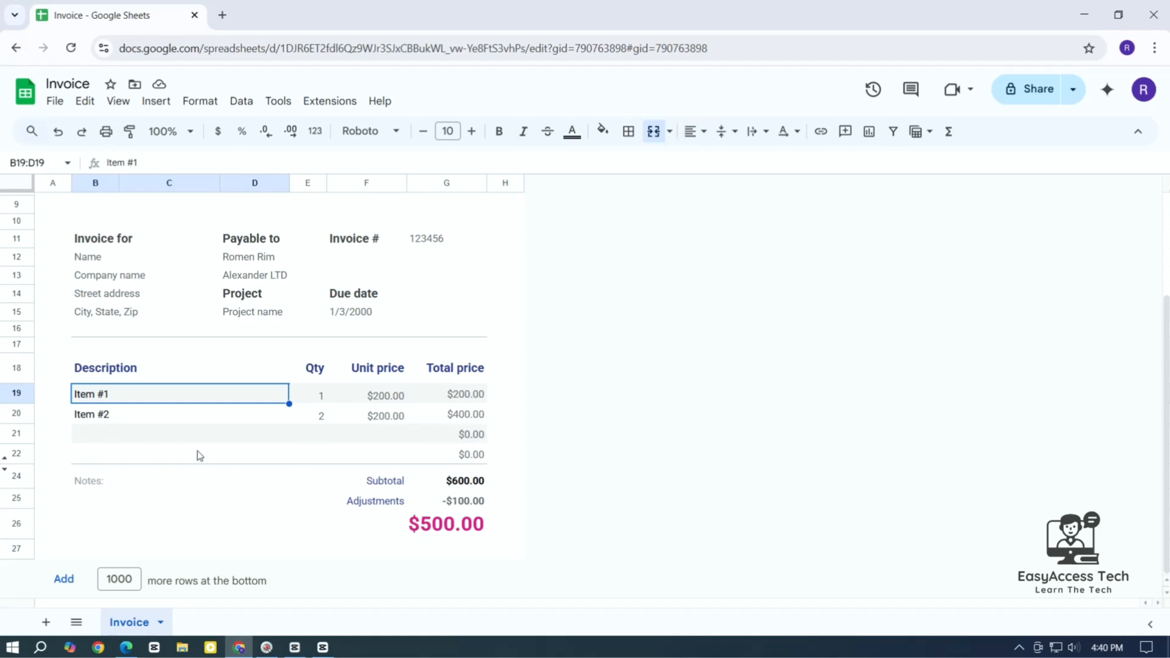
{"action": "left_click", "coordinate": [115, 434]}
{"action": "left_click", "coordinate": [109, 421]}
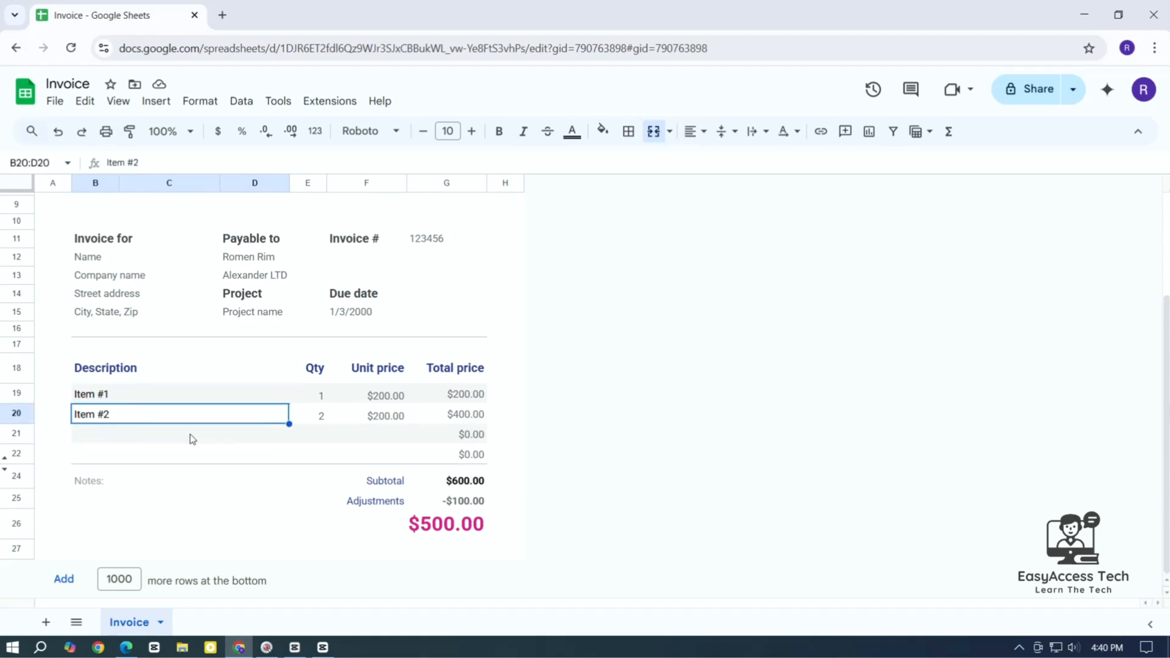
{"action": "left_click_drag", "start_coordinate": [289, 423], "coordinate": [287, 436]}
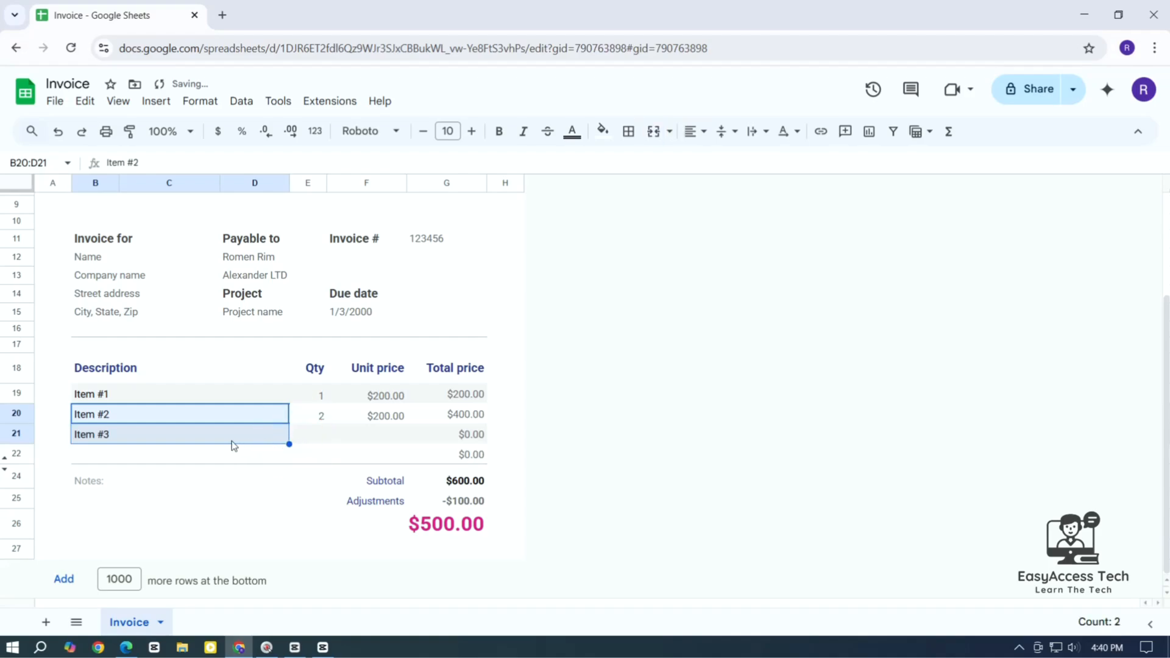
{"action": "left_click", "coordinate": [216, 440]}
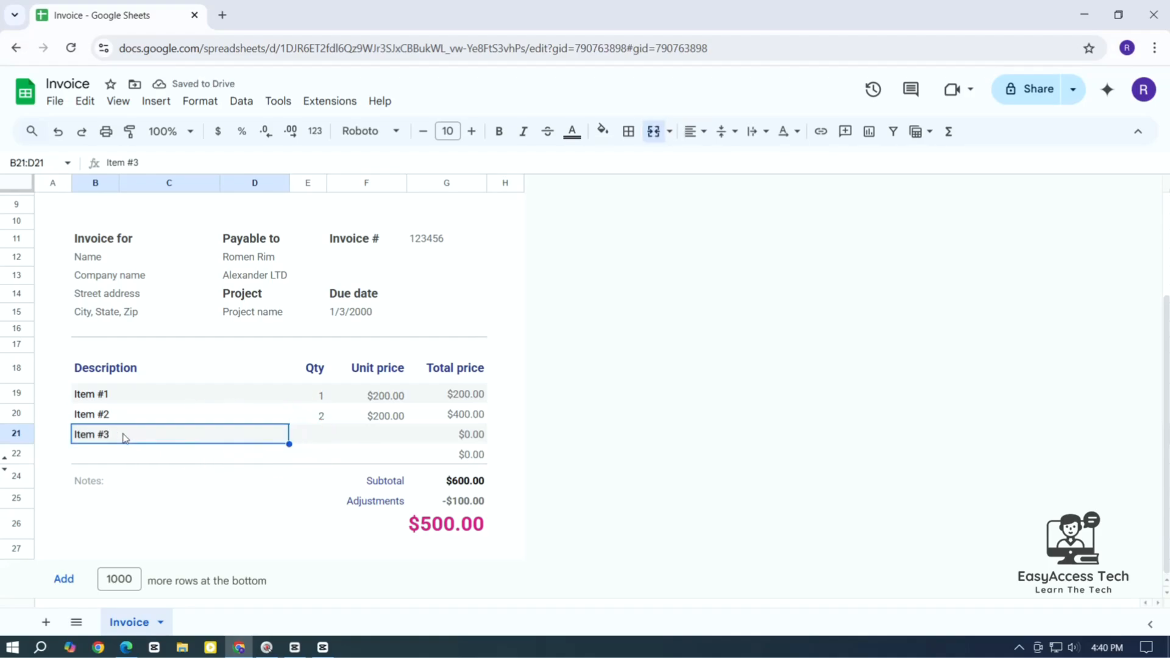
Give Item #3 quantity 4 and unit price $300, for a $1,200.00 total
{"action": "left_click", "coordinate": [325, 440]}
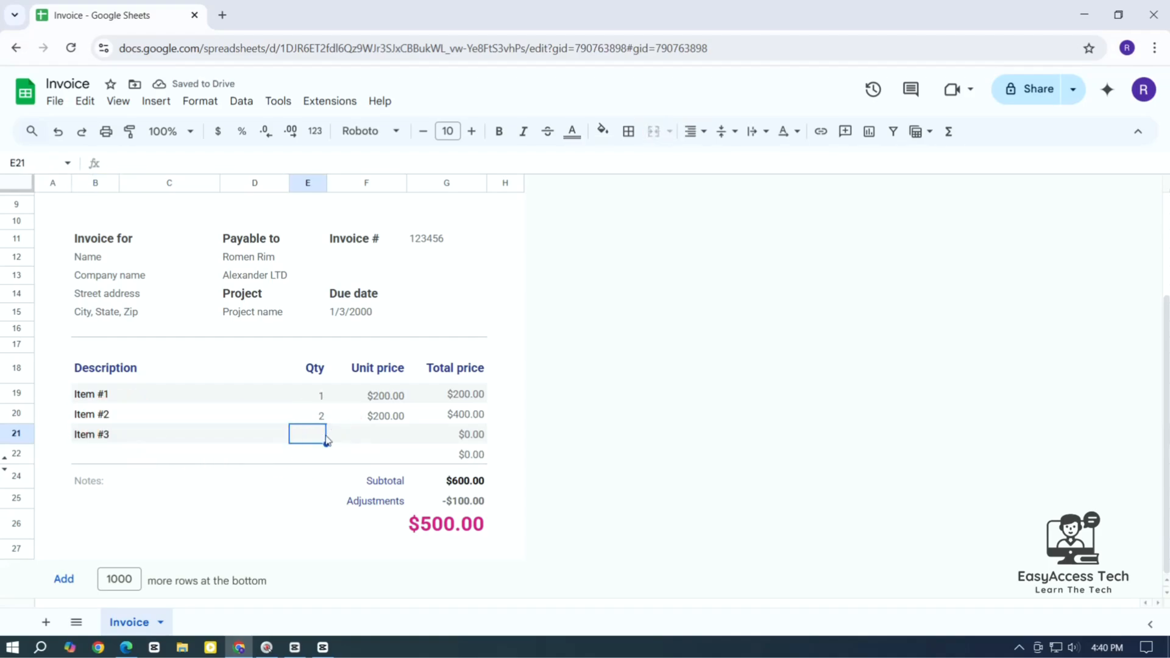
{"action": "type", "text": "4"}
{"action": "left_click", "coordinate": [393, 440]}
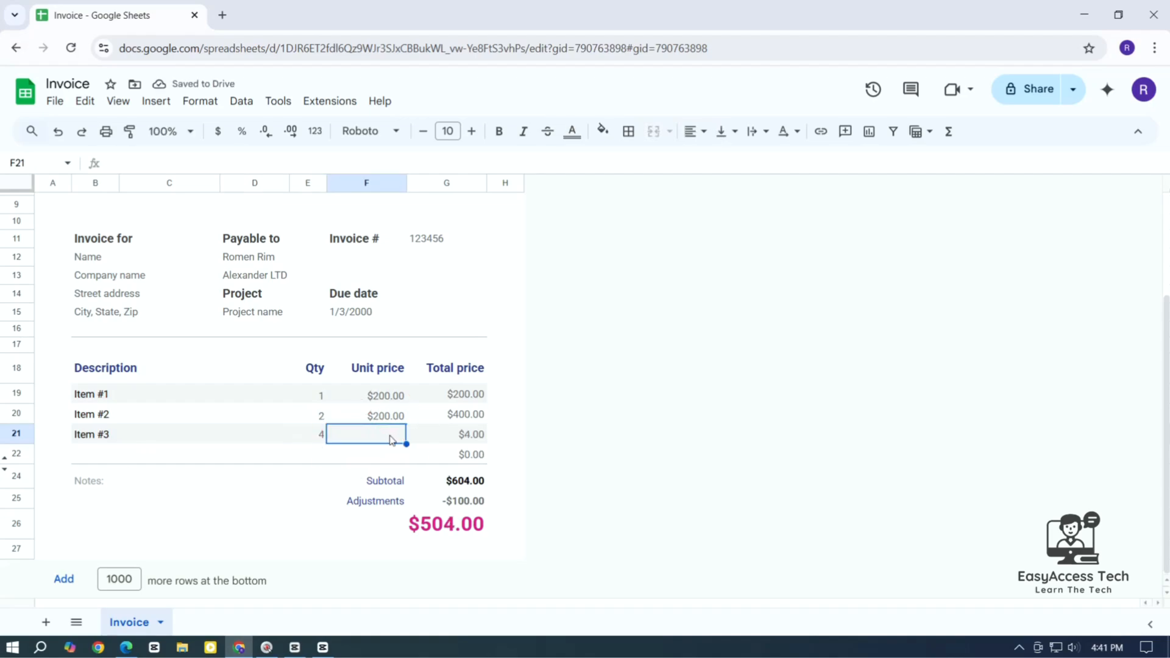
{"action": "type", "text": "300"}
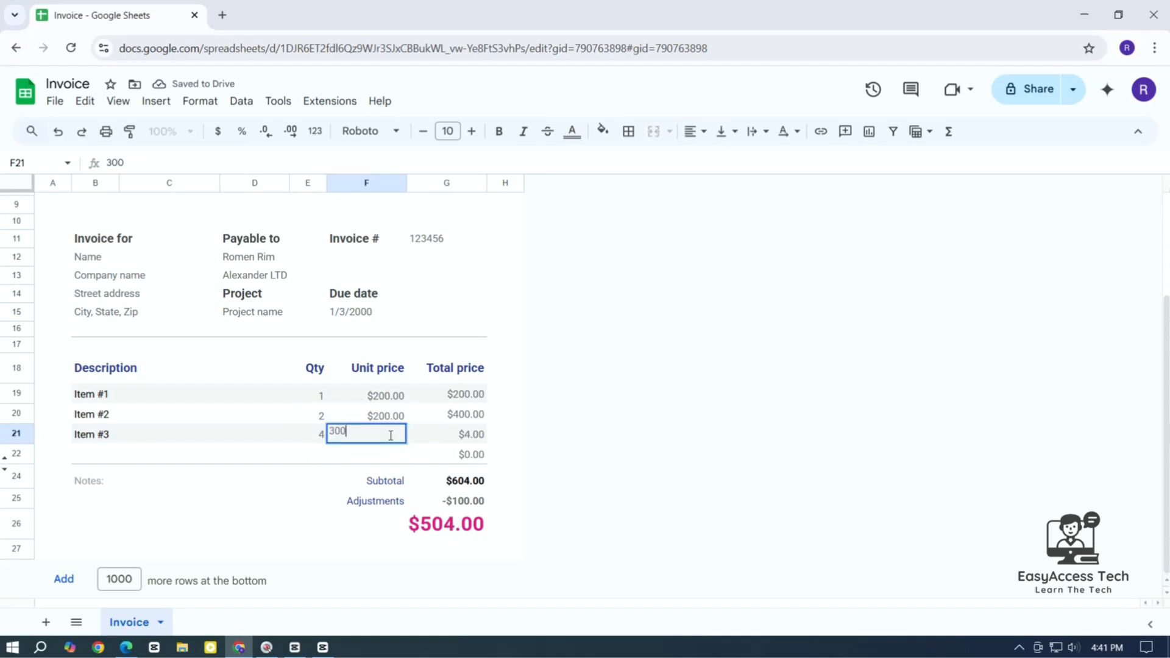
{"action": "left_click", "coordinate": [426, 440]}
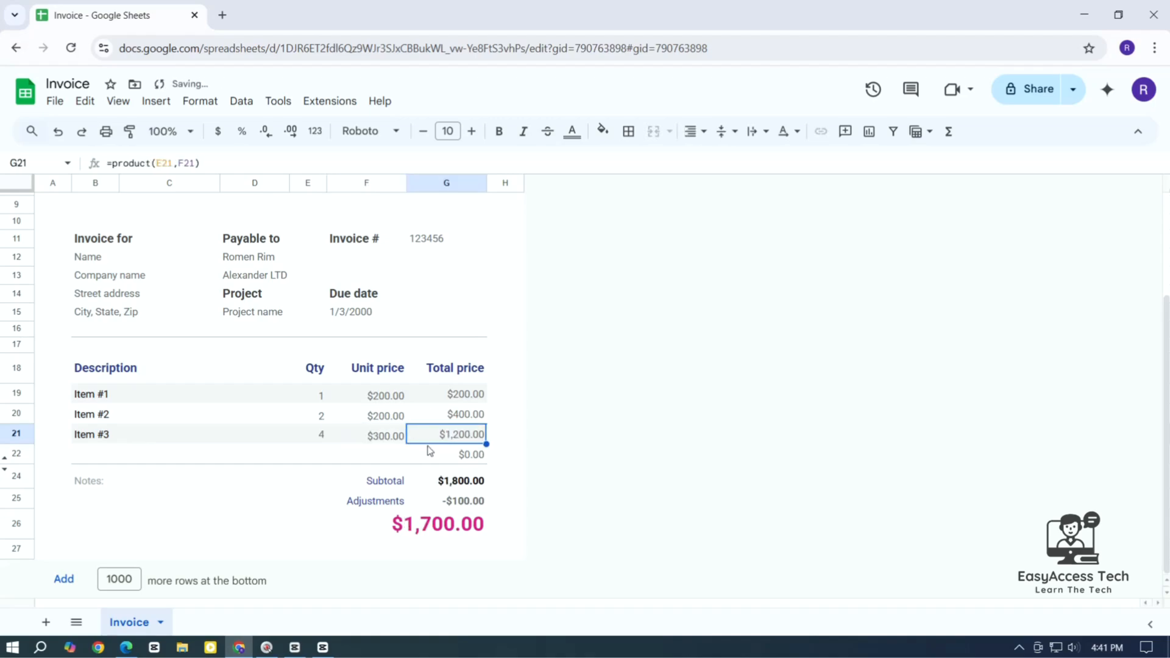
{"action": "key", "text": "Left"}
{"action": "key", "text": "Left"}
{"action": "left_click", "coordinate": [466, 435]}
{"action": "left_click", "coordinate": [193, 457]}
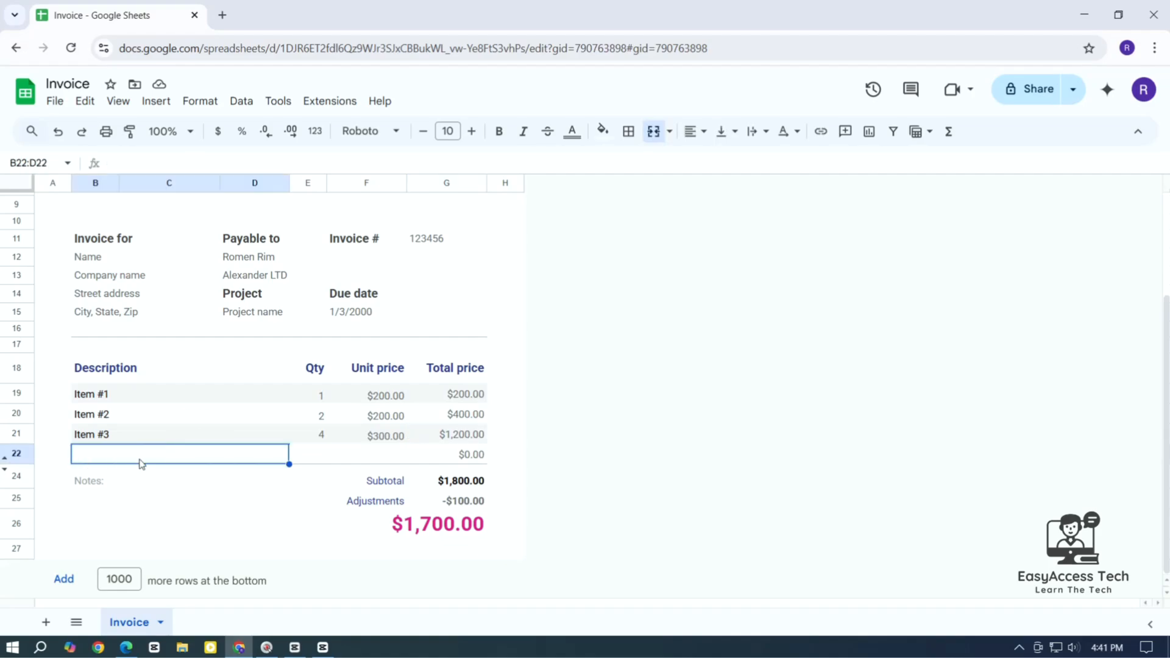
{"action": "left_click", "coordinate": [18, 454]}
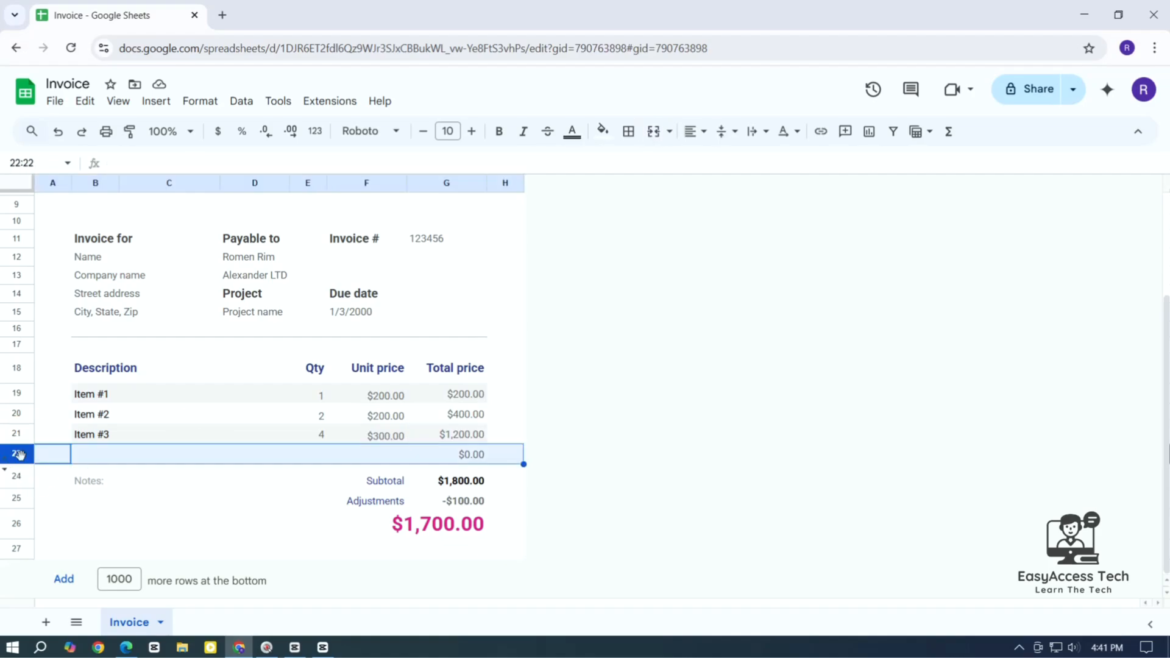
{"action": "right_click", "coordinate": [84, 459]}
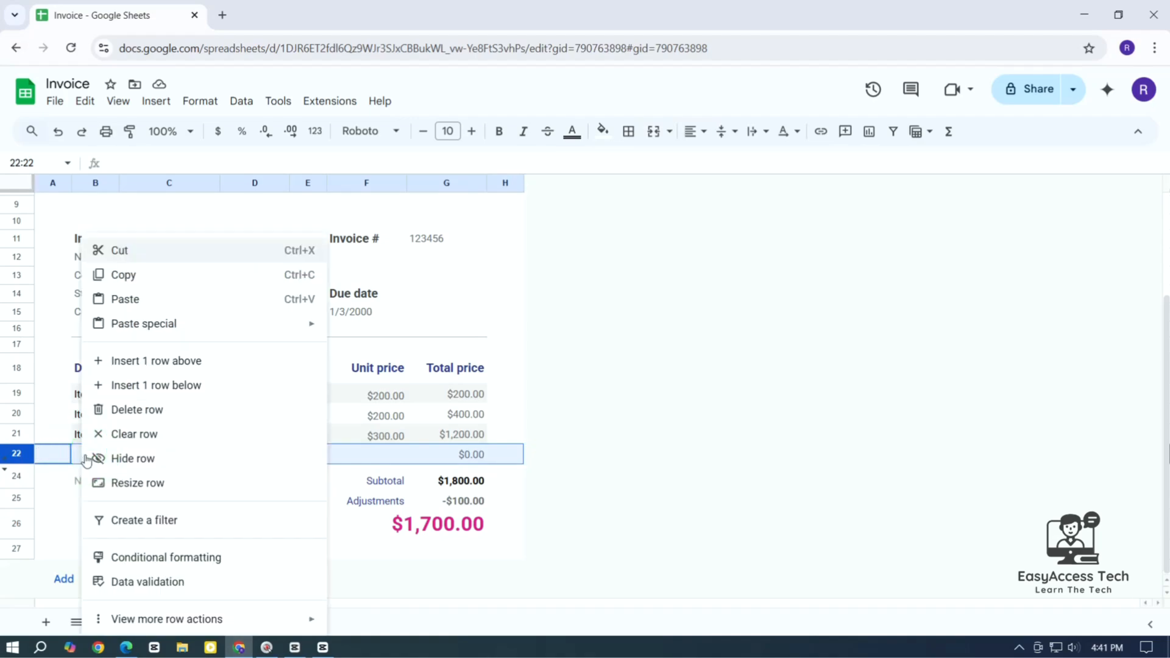
{"action": "left_click", "coordinate": [169, 364]}
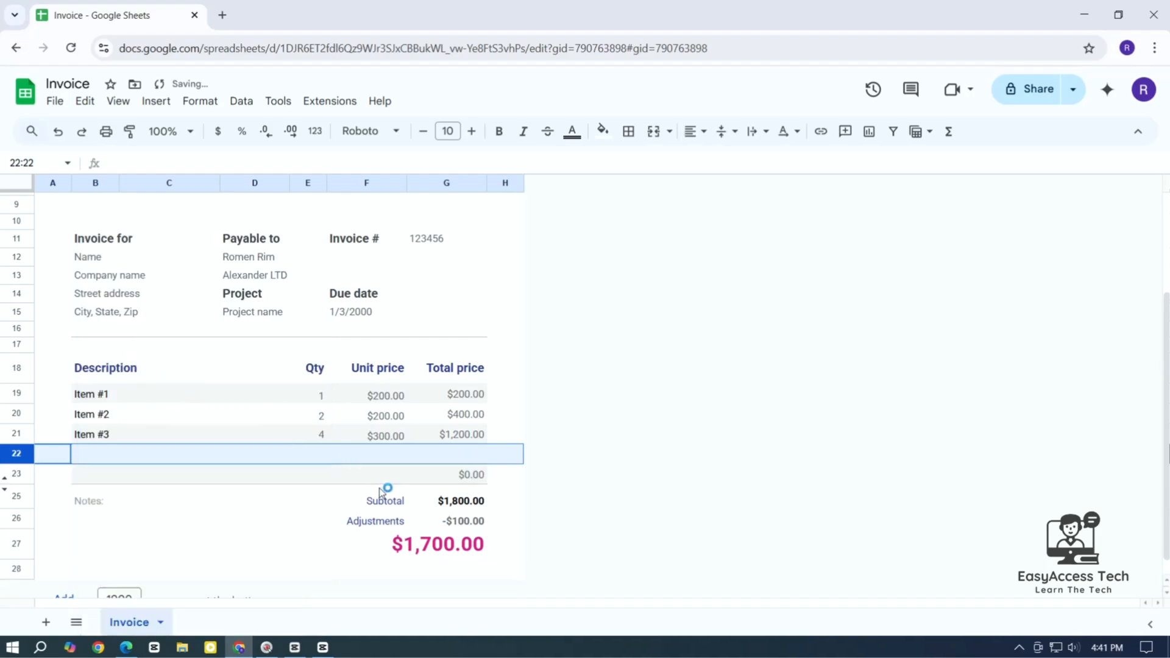
{"action": "left_click", "coordinate": [113, 454]}
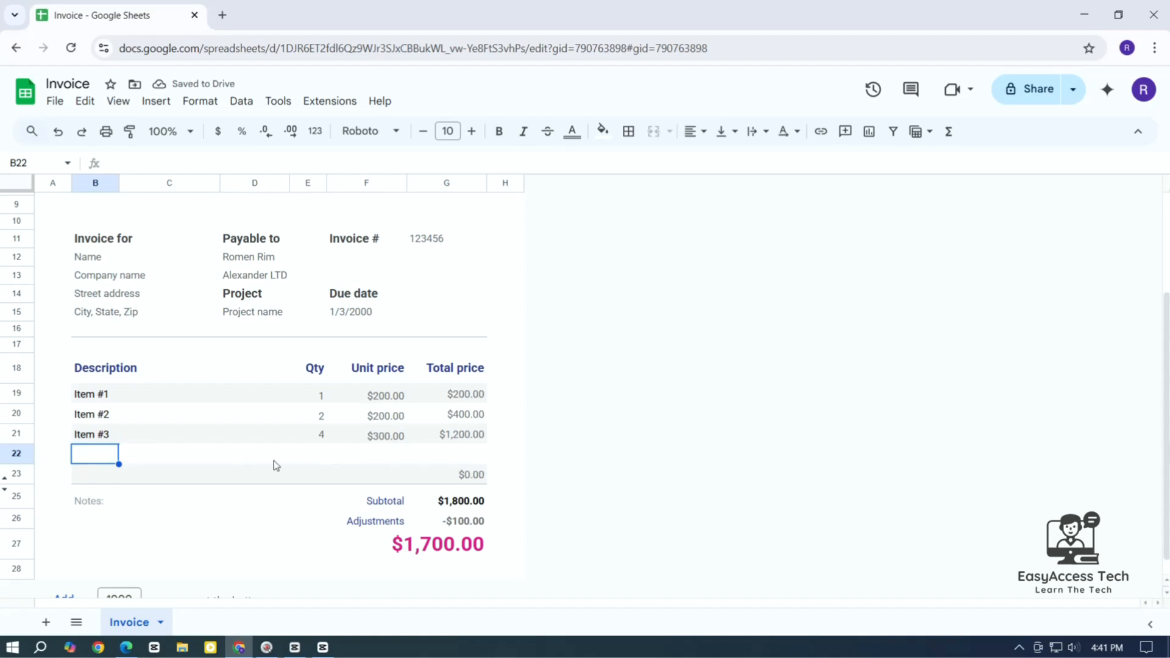
{"action": "key", "text": "ctrl+z"}
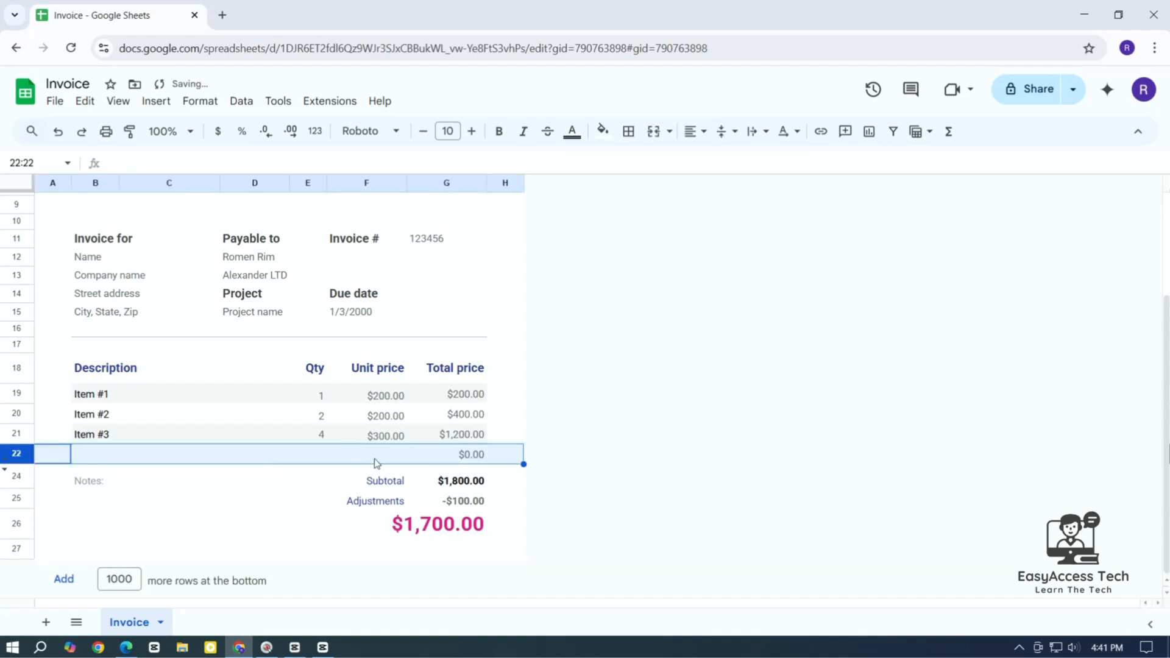
{"action": "left_click", "coordinate": [313, 478]}
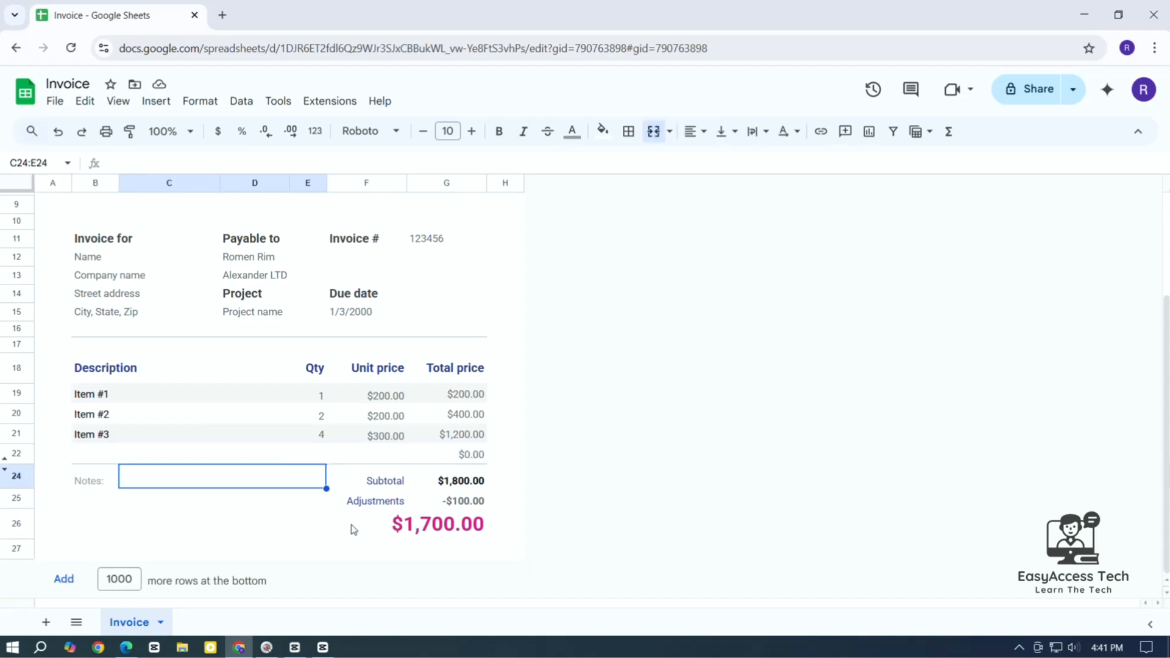
Rename the Adjustments label in F25 to VAT 5%
{"action": "left_click", "coordinate": [384, 504]}
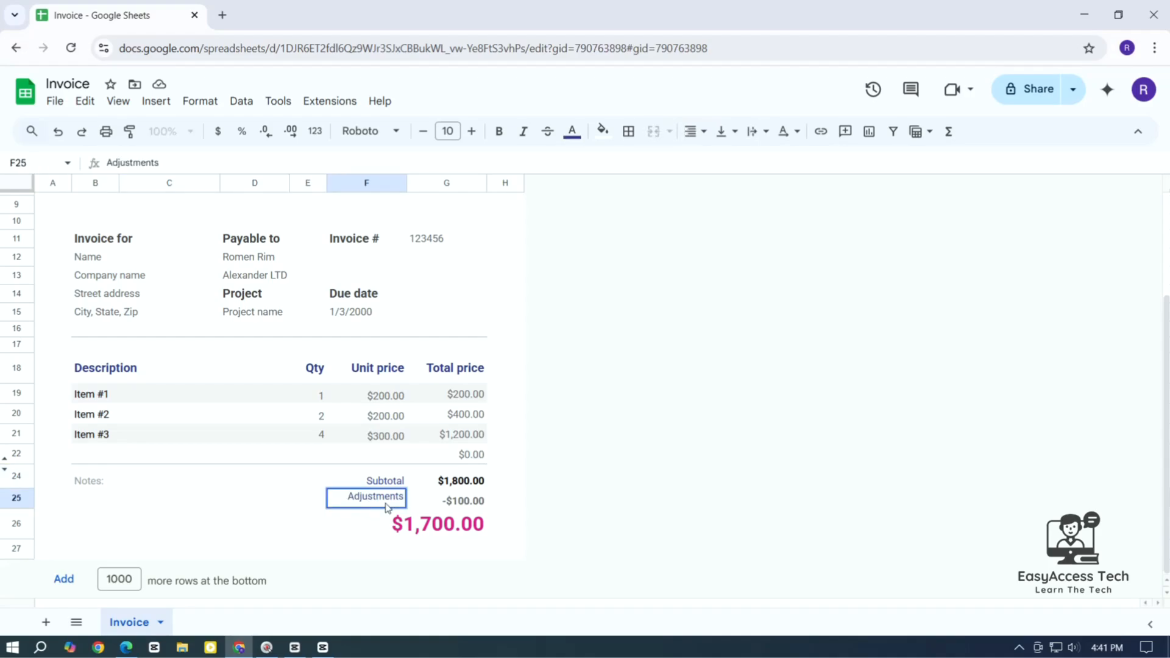
{"action": "double_click", "coordinate": [385, 505]}
{"action": "key", "text": "BackSpace"}
{"action": "type", "text": "VAT"}
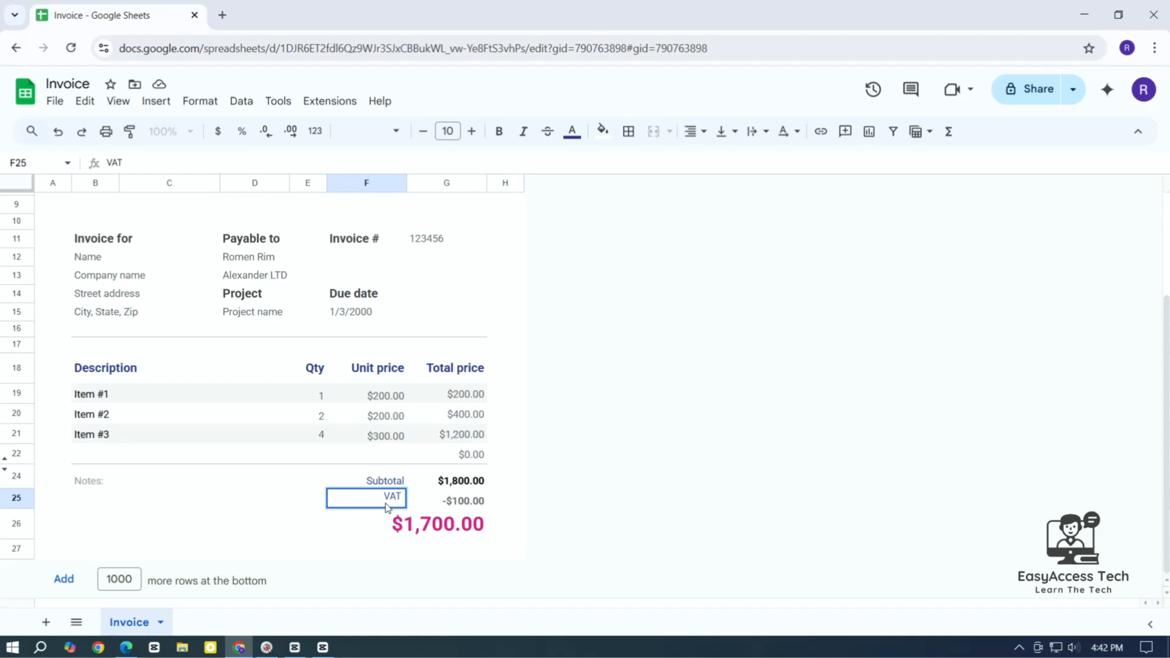
{"action": "type", "text": " 50"}
{"action": "key", "text": "BackSpace"}
{"action": "type", "text": "%"}
{"action": "left_click", "coordinate": [387, 553]}
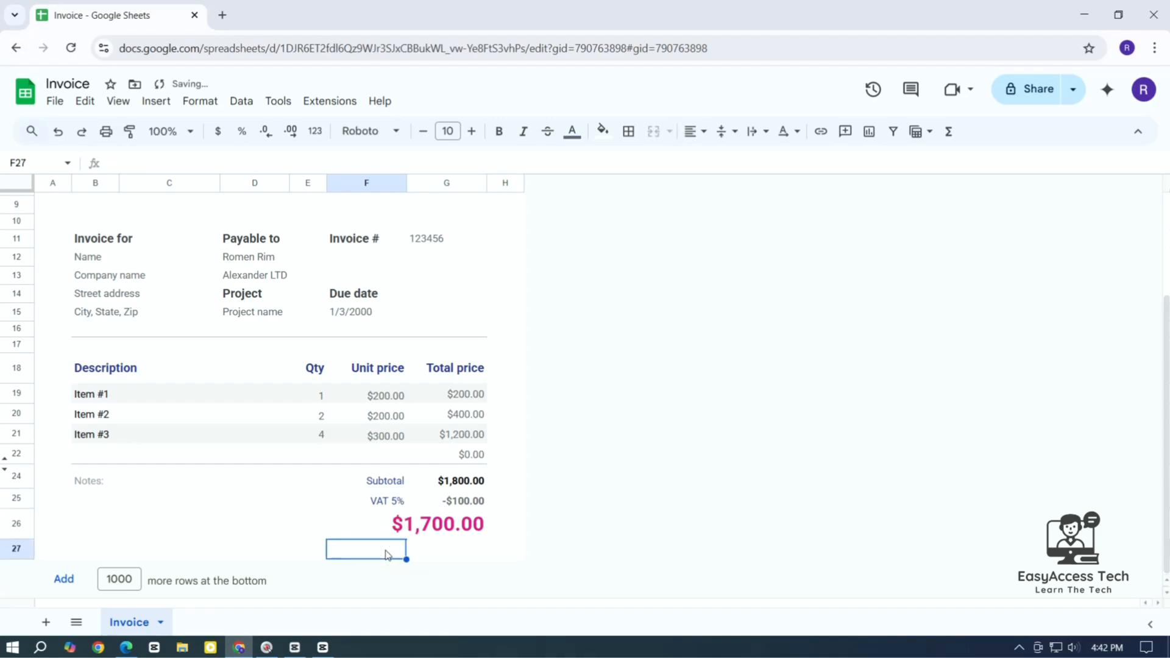
Delete the -100 amount from G25
{"action": "left_click", "coordinate": [466, 502]}
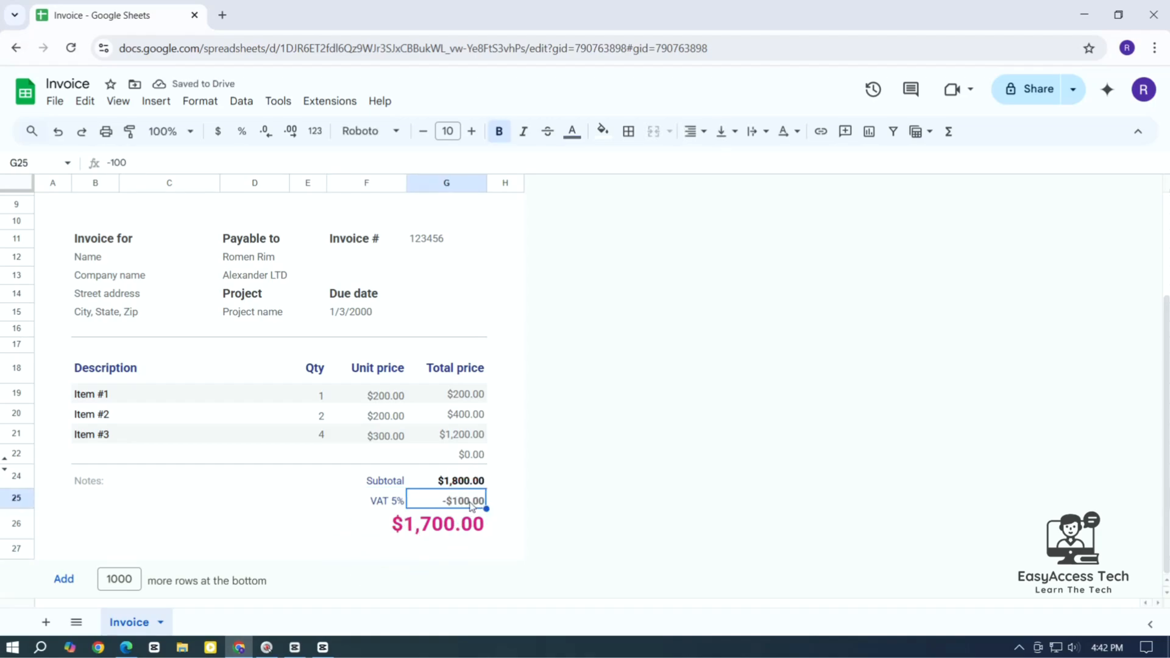
{"action": "double_click", "coordinate": [468, 504]}
{"action": "key", "text": "BackSpace"}
{"action": "key", "text": "BackSpace"}
{"action": "key", "text": "BackSpace"}
{"action": "key", "text": "BackSpace"}
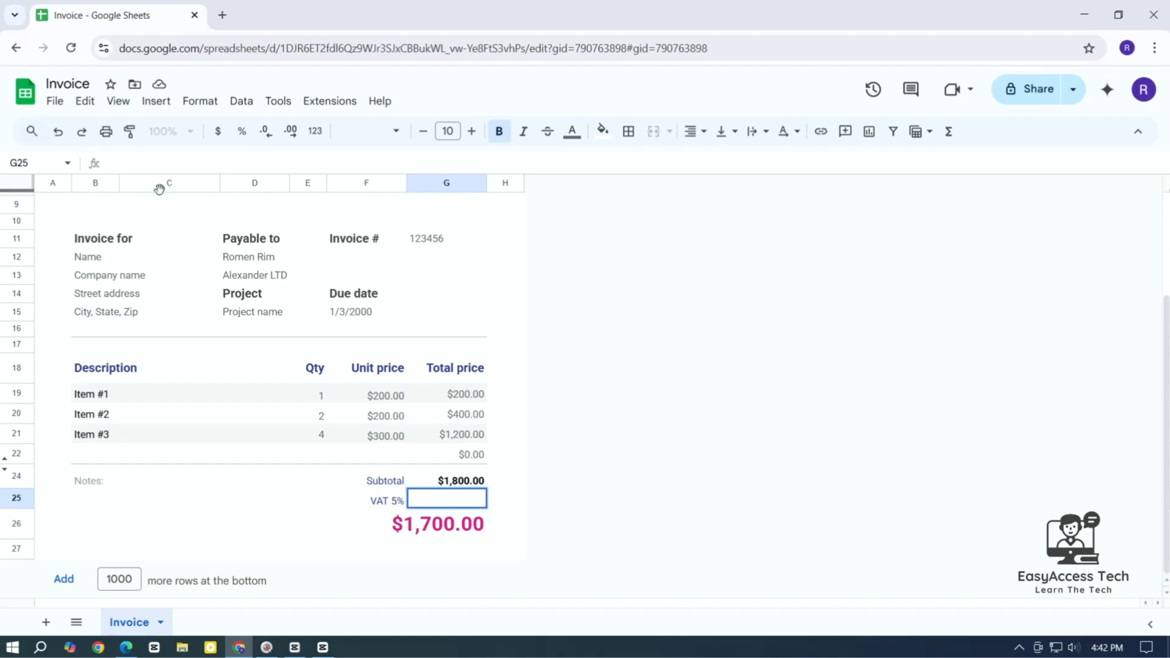
Enter +5%*G24 in G25, giving $90.00 VAT and a $1,890.00 total
{"action": "type", "text": "="}
{"action": "key", "text": "BackSpace"}
{"action": "type", "text": "+"}
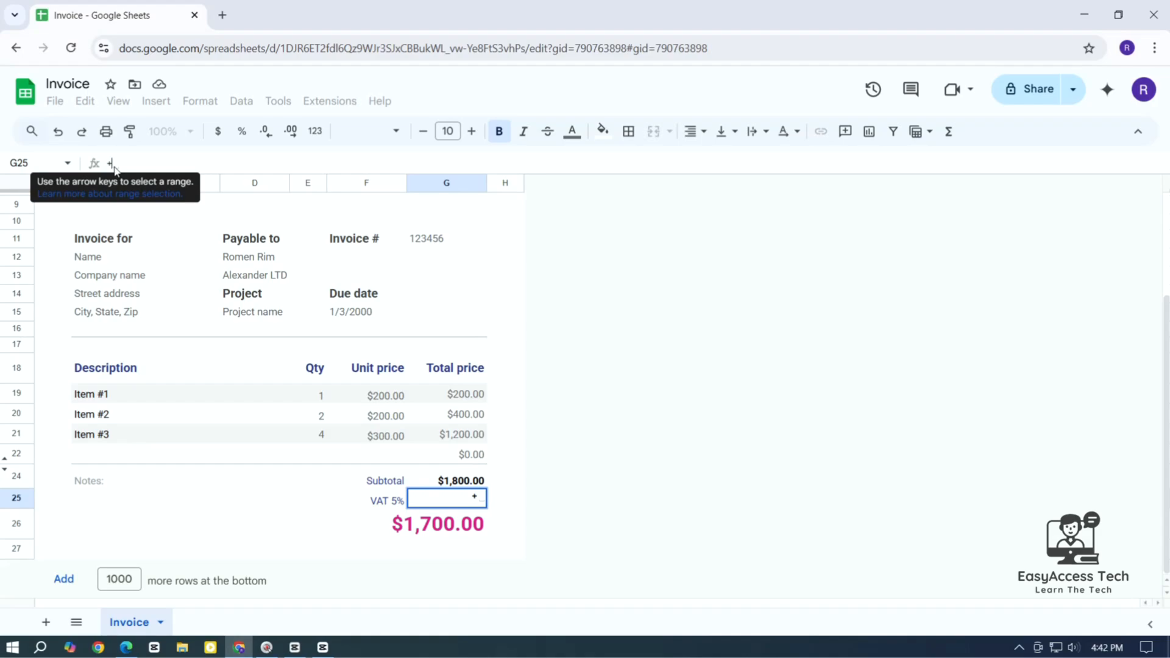
{"action": "type", "text": "5%"}
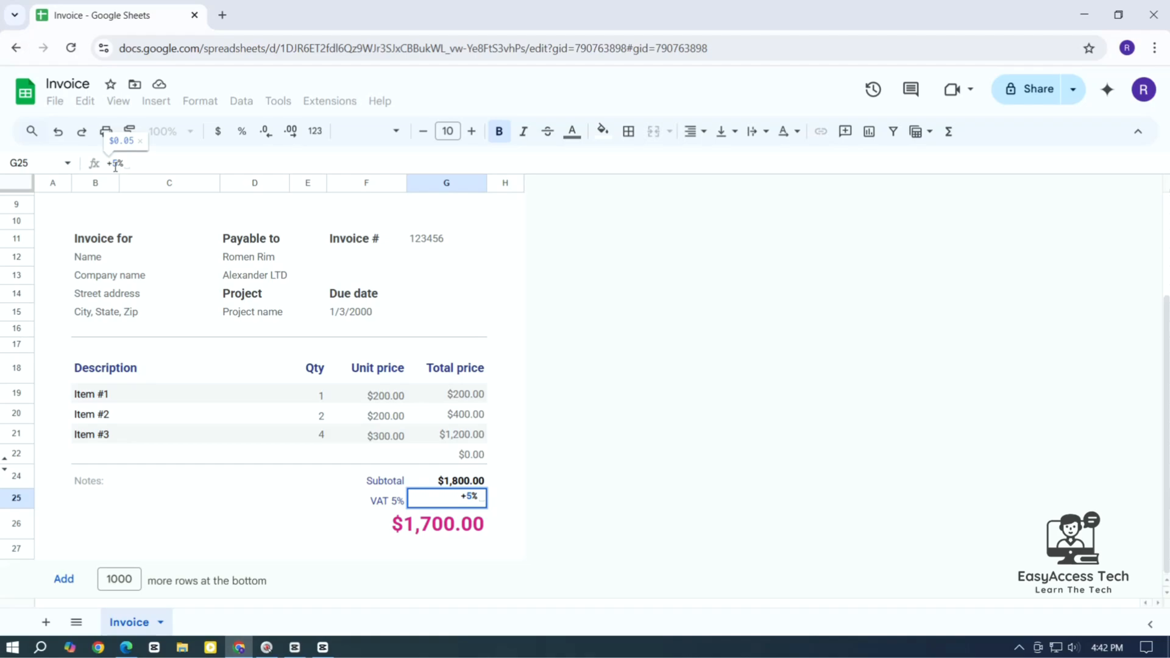
{"action": "type", "text": "*"}
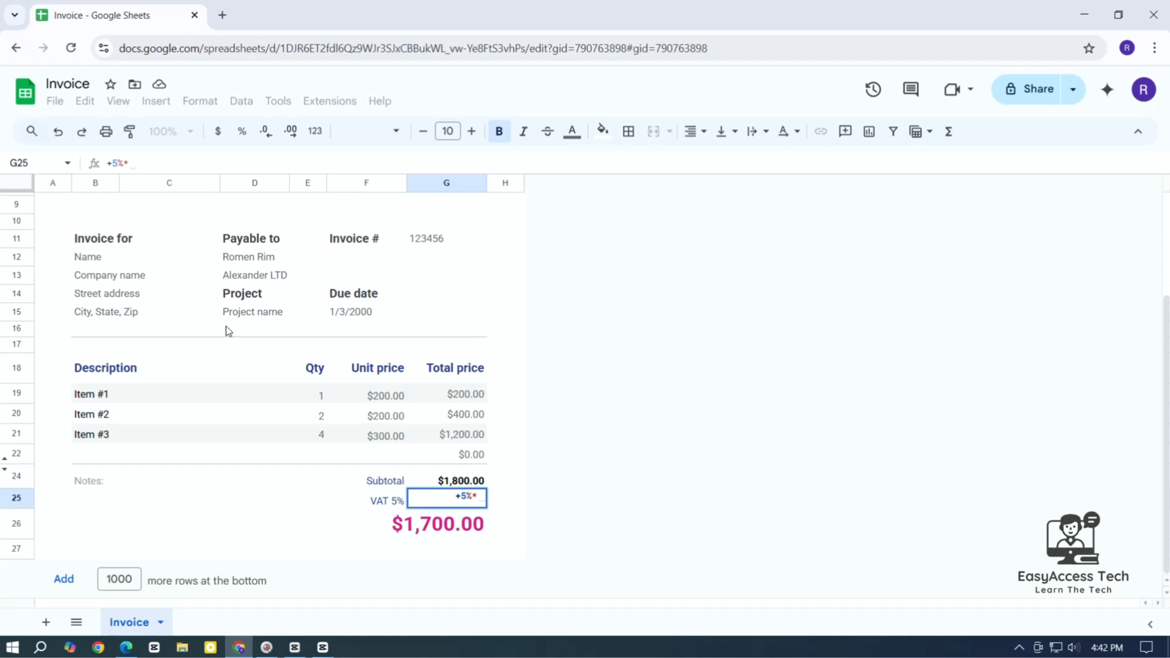
{"action": "left_click", "coordinate": [139, 164]}
{"action": "type", "text": "G"}
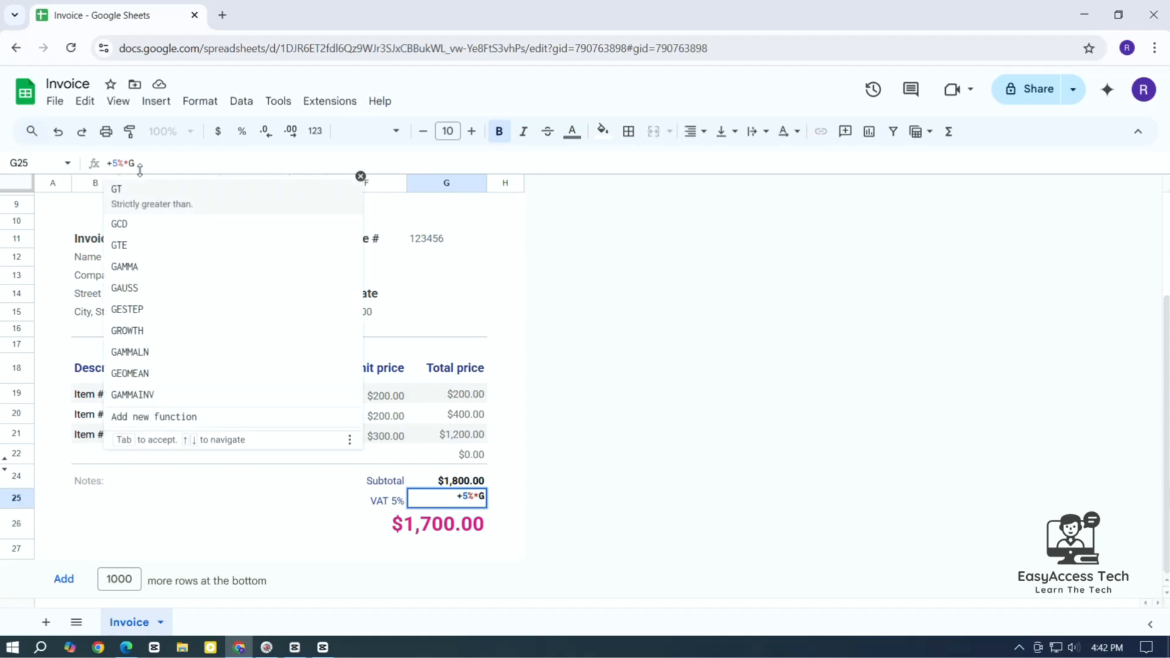
{"action": "type", "text": "24"}
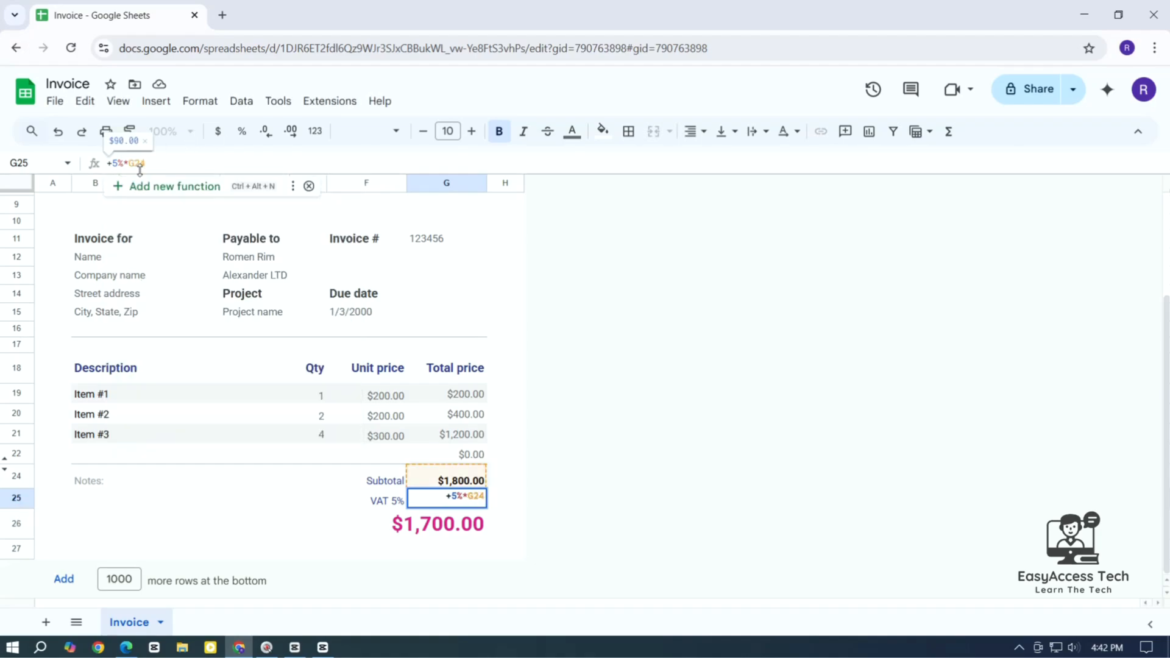
{"action": "key", "text": "Return"}
{"action": "left_click", "coordinate": [561, 525]}
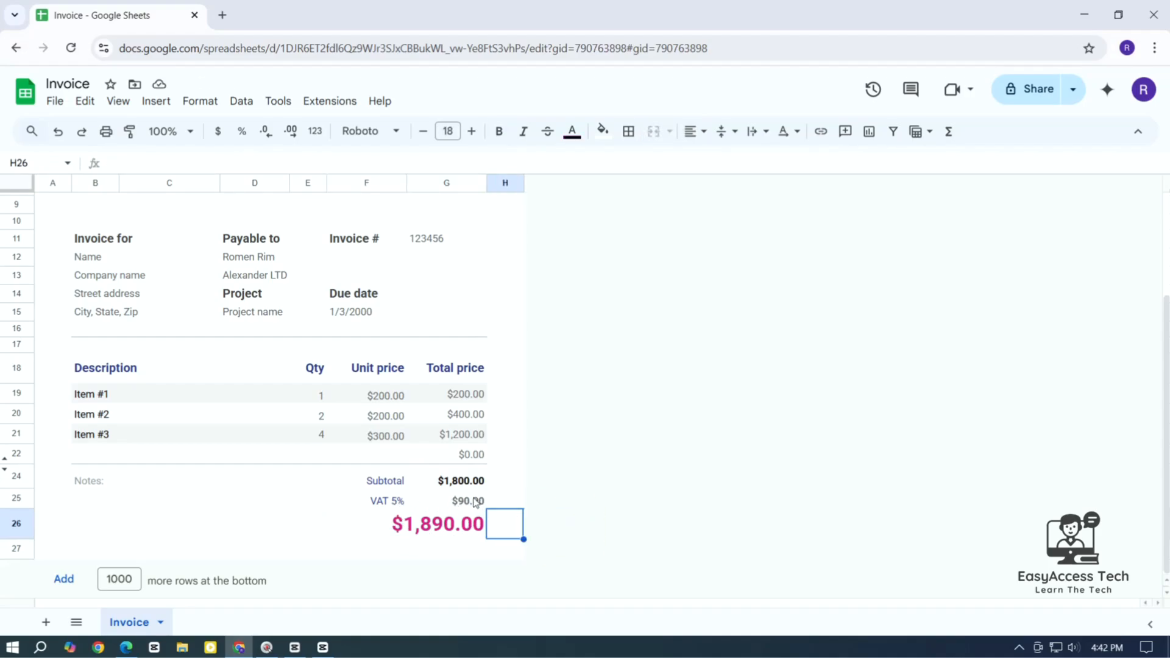
{"action": "left_click", "coordinate": [475, 501]}
{"action": "left_click", "coordinate": [438, 528]}
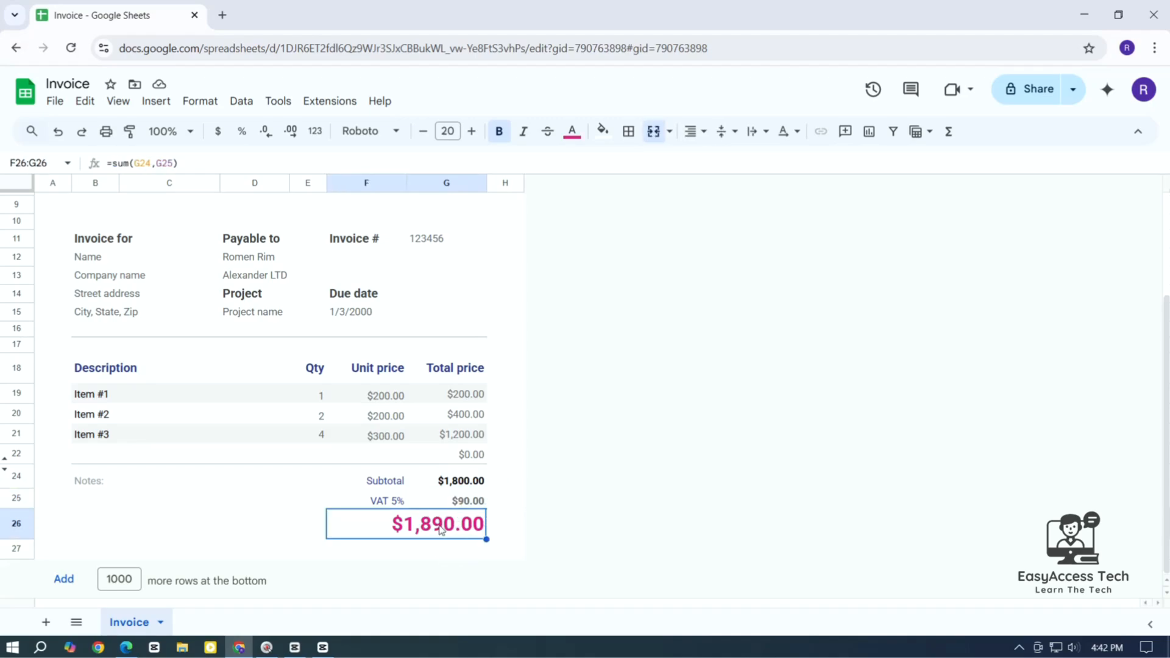
{"action": "left_click", "coordinate": [298, 518]}
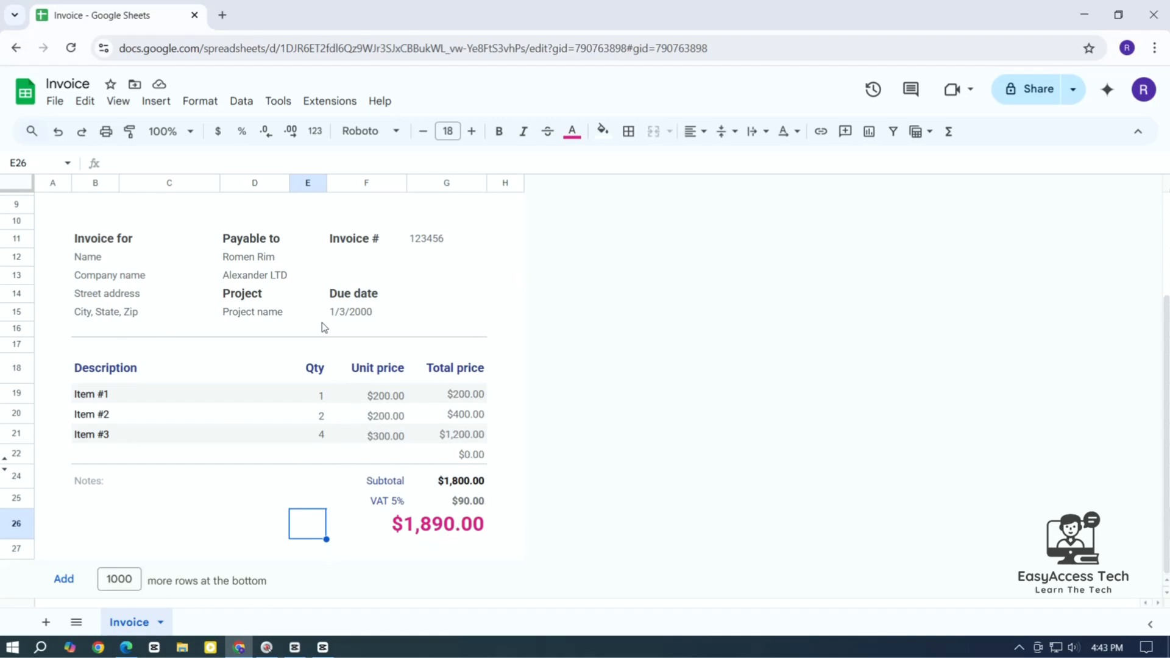
{"action": "left_click", "coordinate": [55, 101]}
{"action": "mouse_move", "coordinate": [115, 282]}
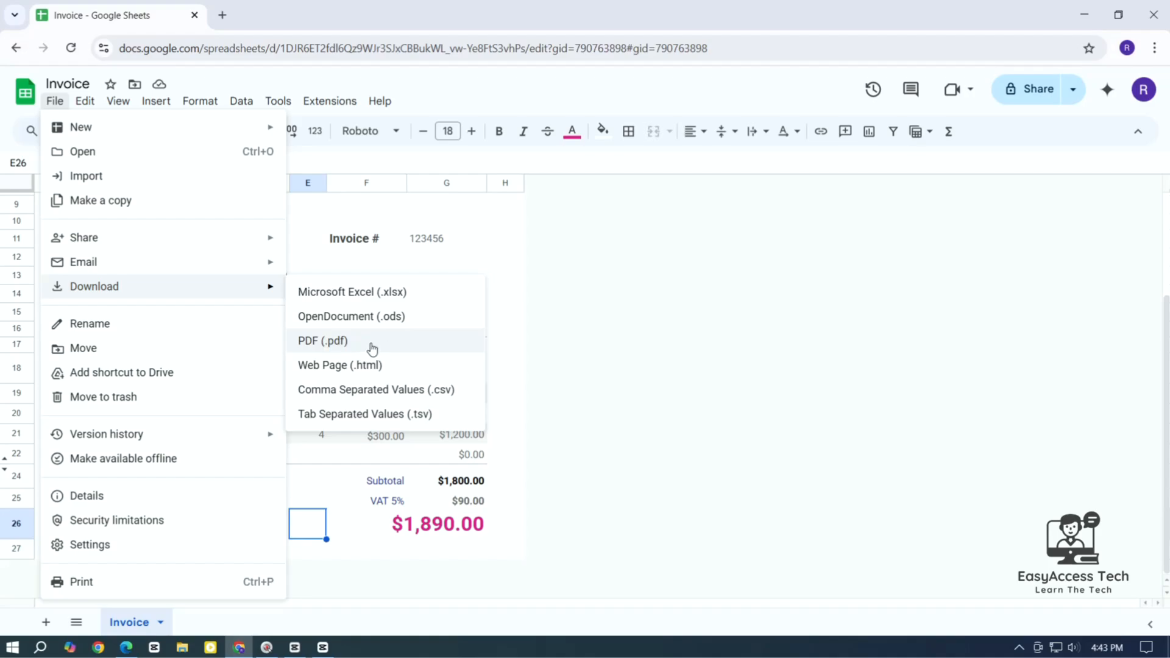
{"action": "left_click", "coordinate": [593, 354]}
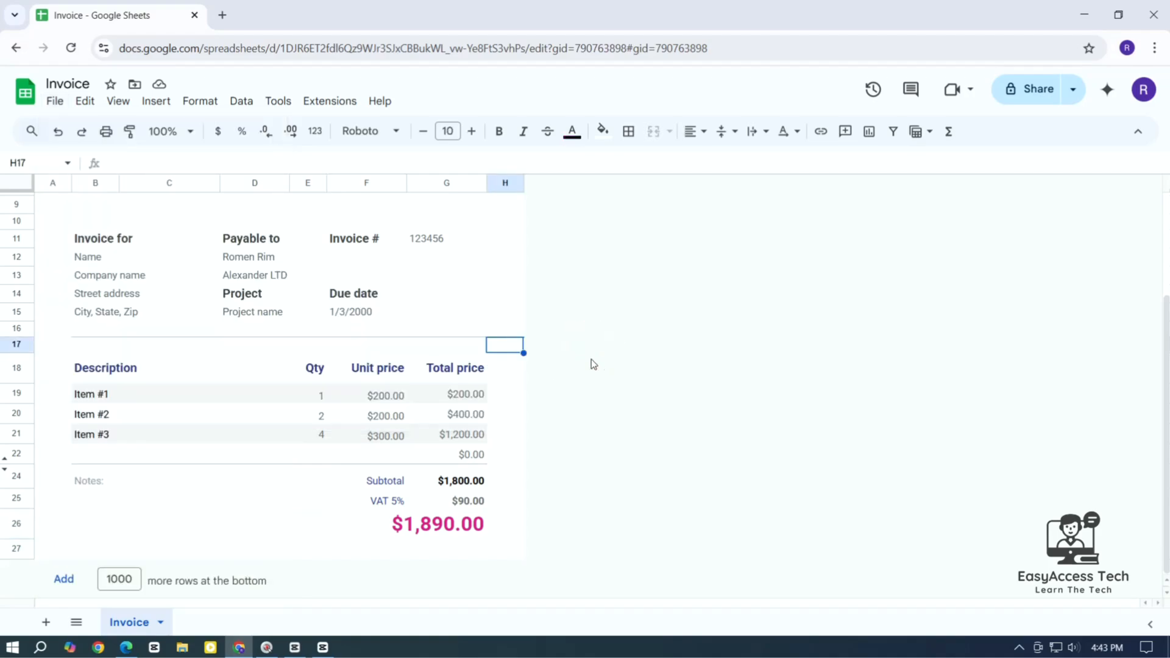